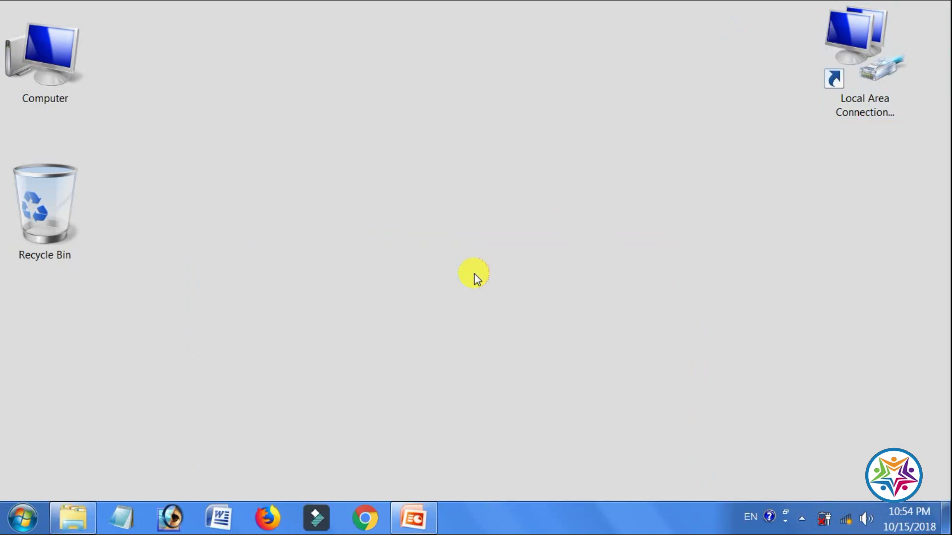
Step: Launch Word with a blank Document1 and show the Insert ribbon tab
left_click(219, 521)
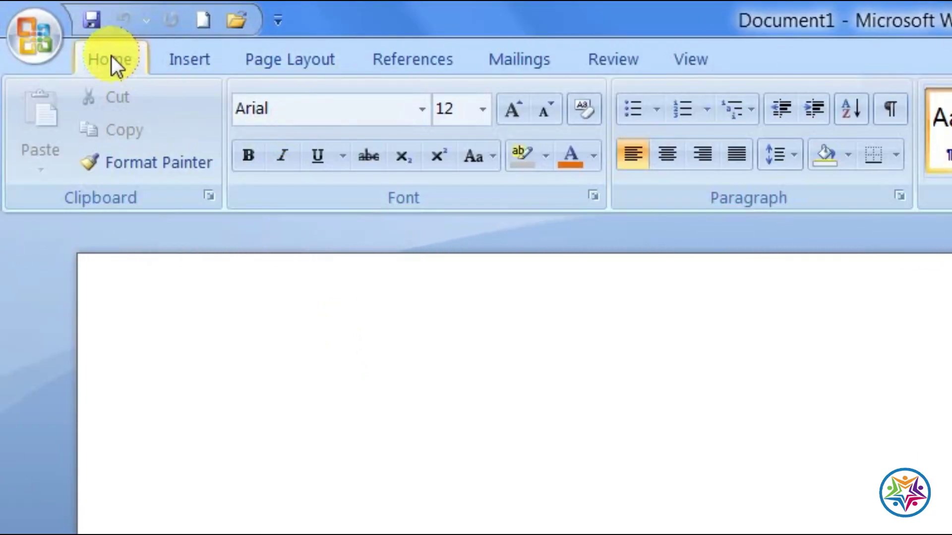
left_click(190, 57)
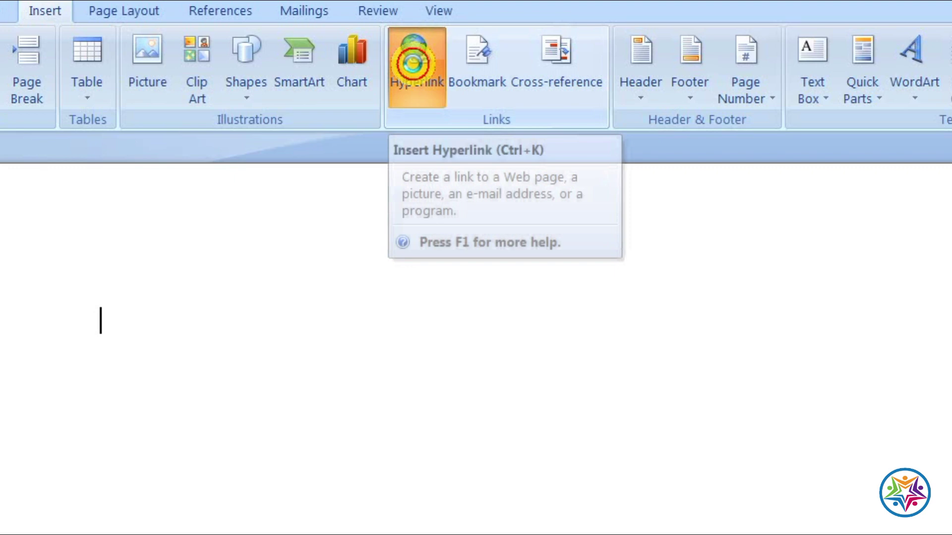
Step: Insert a hyperlink to D:\MS Word 2007 Notes.docx, picked from Local Disk (D:)
left_click(364, 70)
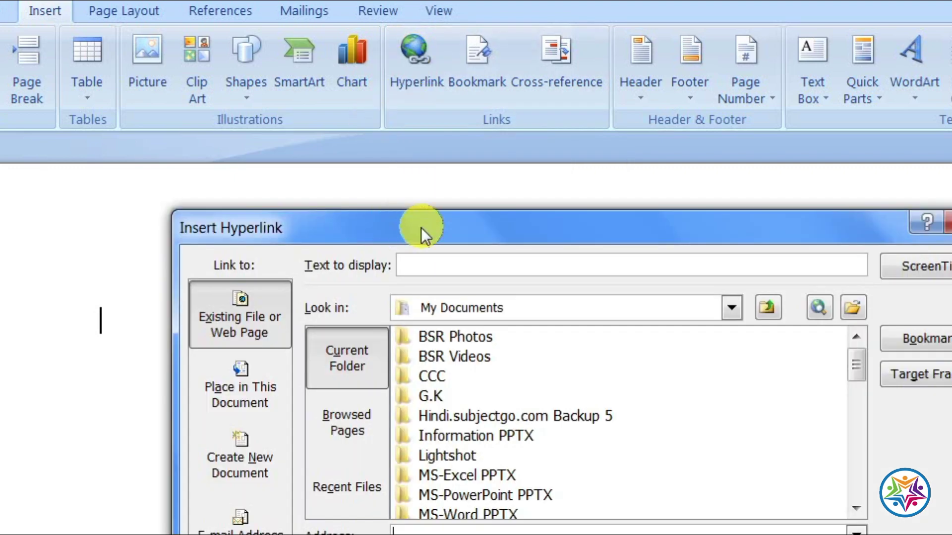
left_click_drag(422, 228, 419, 201)
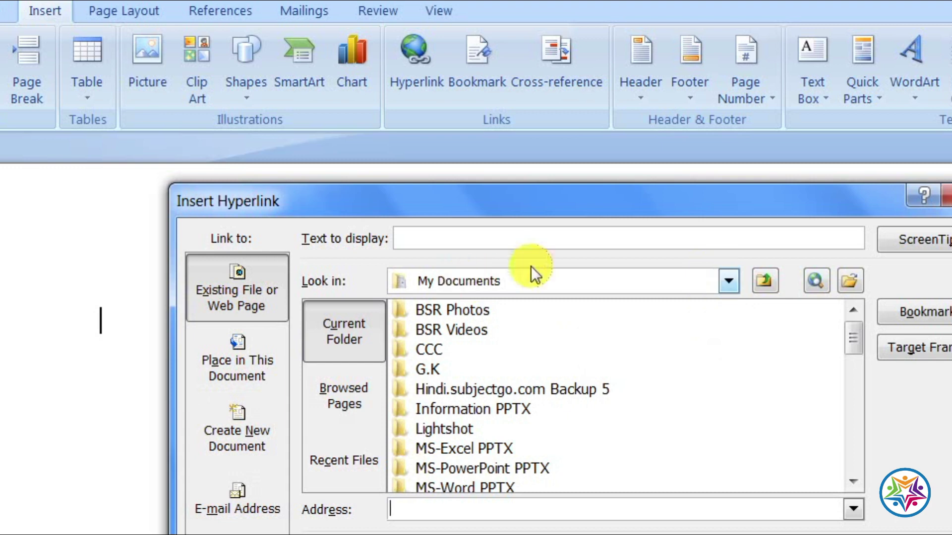
left_click(727, 281)
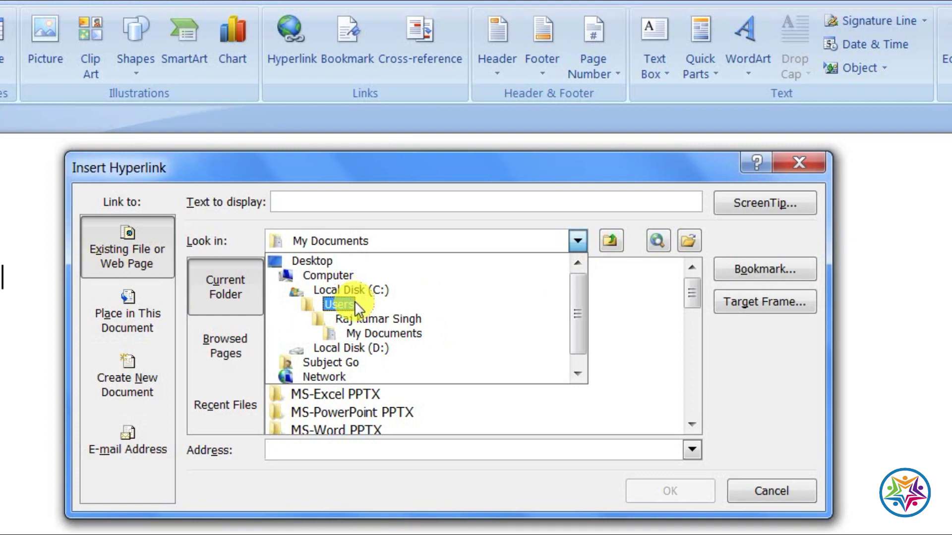
left_click(365, 351)
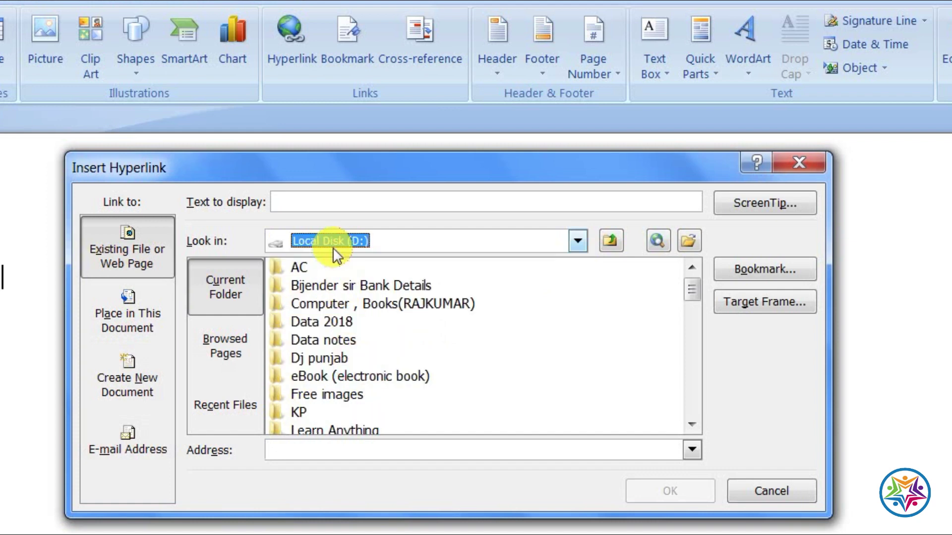
left_click(316, 321)
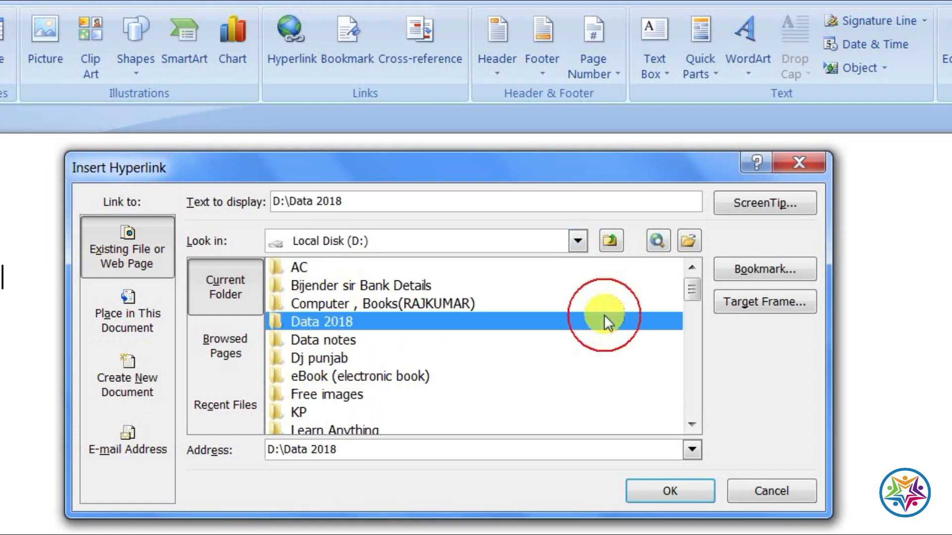
left_click_drag(694, 292, 685, 340)
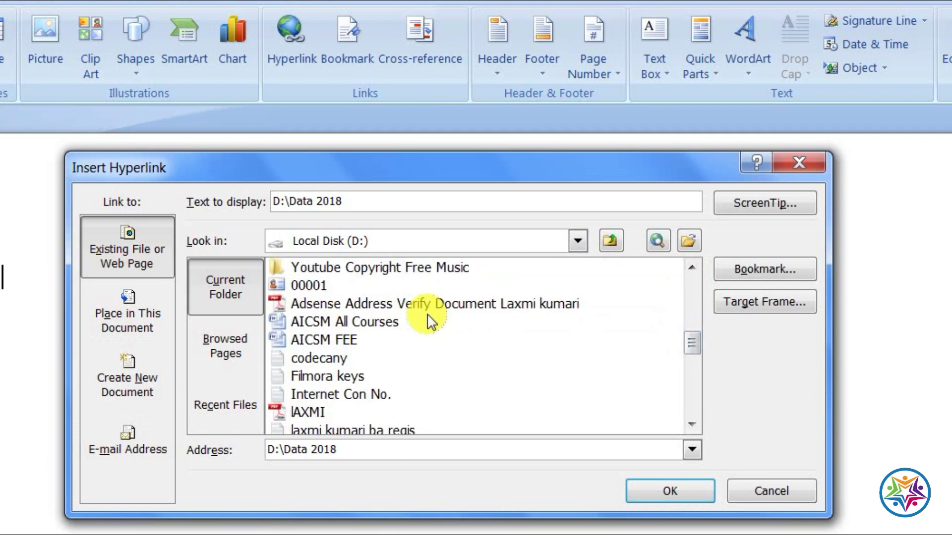
left_click(322, 377)
left_click_drag(691, 341, 692, 377)
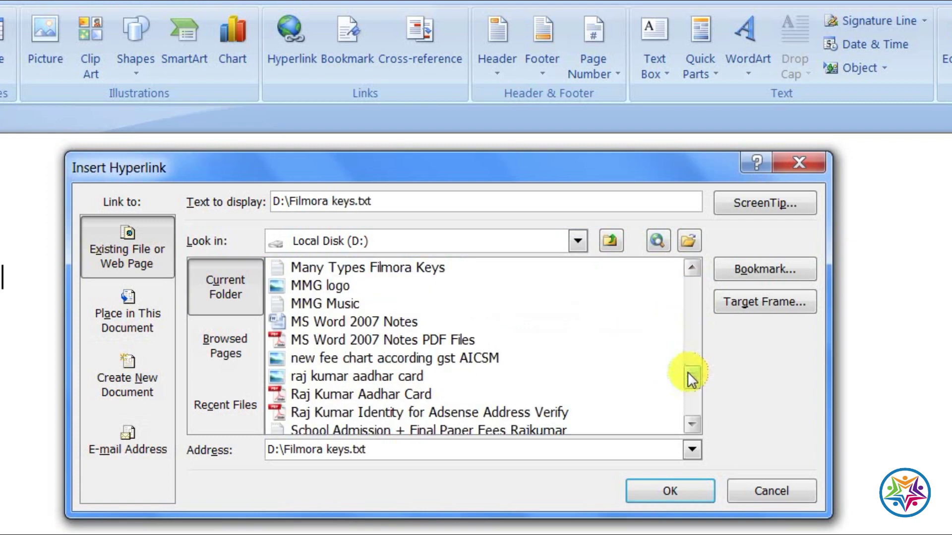
left_click(313, 323)
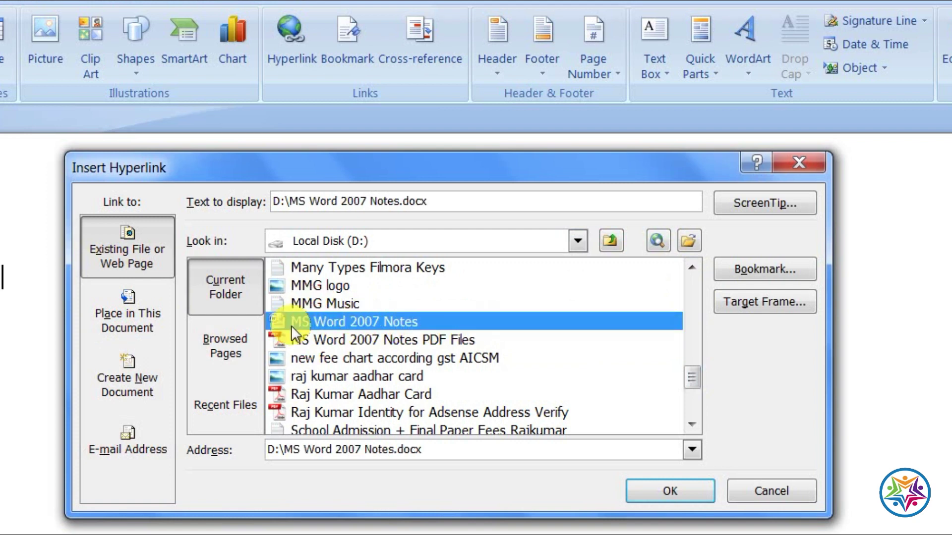
left_click(671, 490)
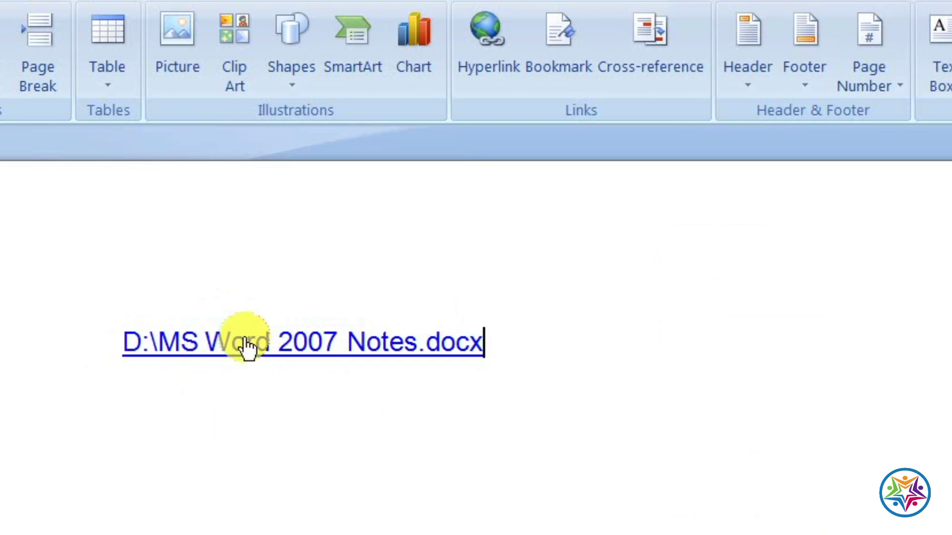
Step: Follow the link past the security warning, view the MS Word 2007 Notes file, and close it
left_click(247, 347, "ctrl")
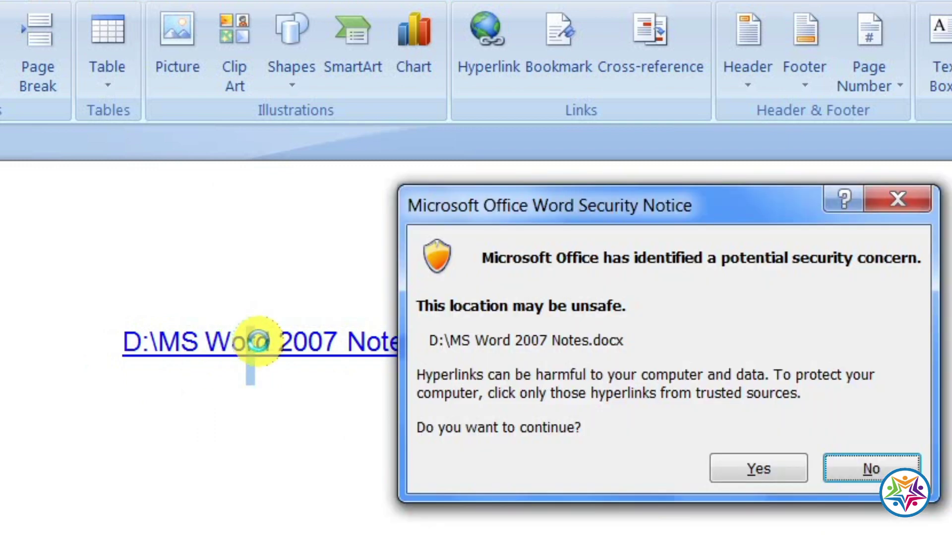
left_click(756, 460)
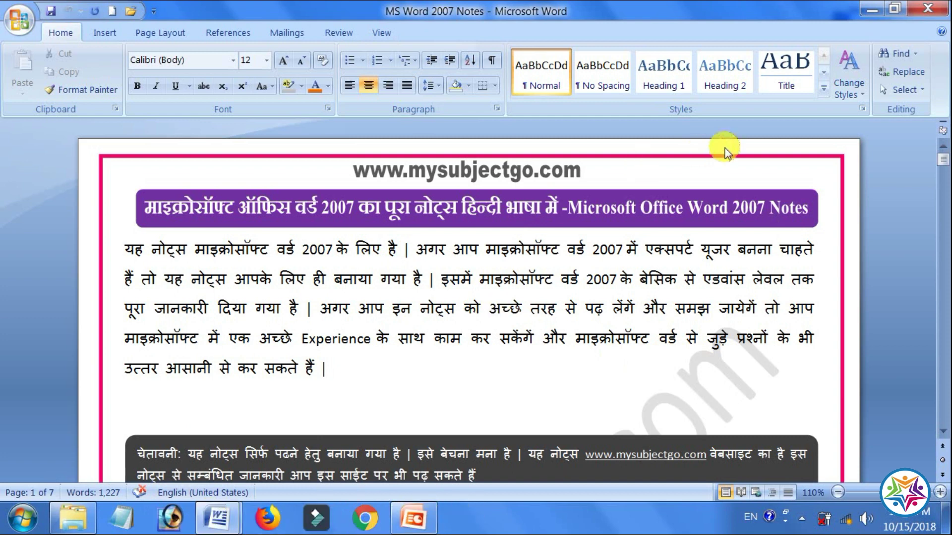
mouse_move(942, 158)
left_mouse_down()
mouse_move(945, 191)
mouse_move(945, 158)
left_mouse_up()
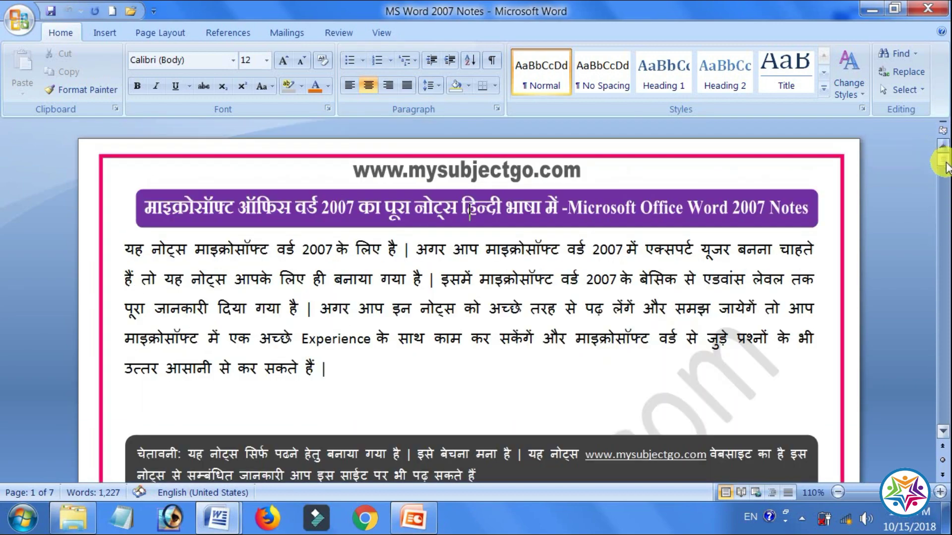
left_click(927, 8)
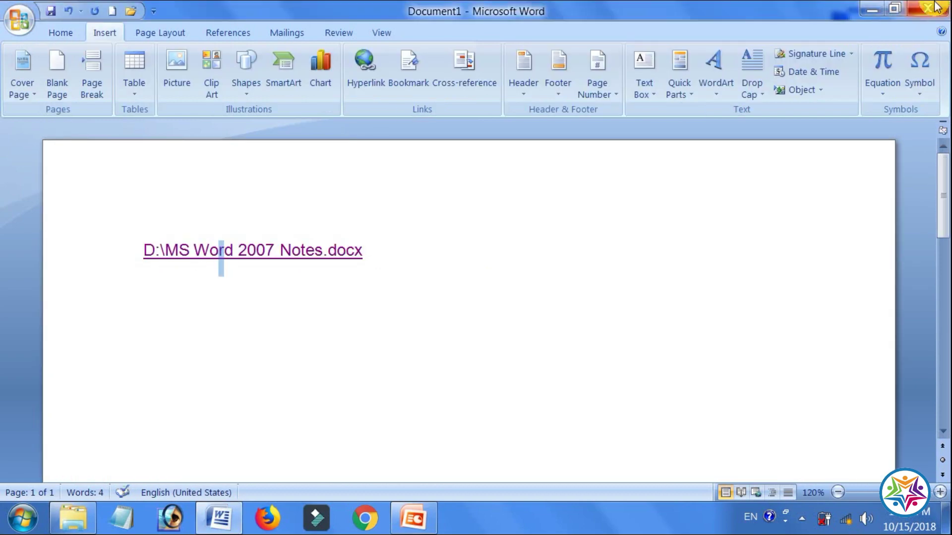
Step: Decline the security prompts and add two blank lines below the first hyperlink
left_click(330, 298)
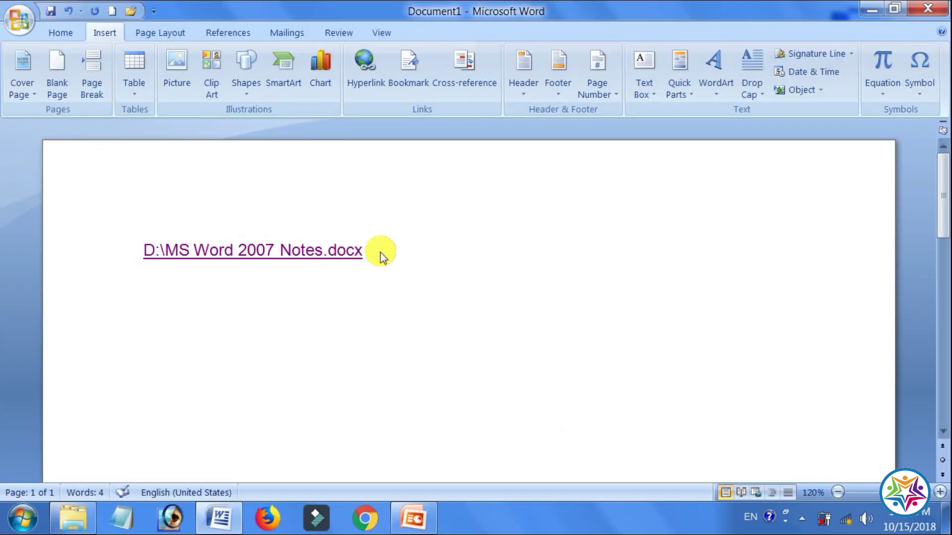
left_click(380, 252, "ctrl")
left_click(606, 325)
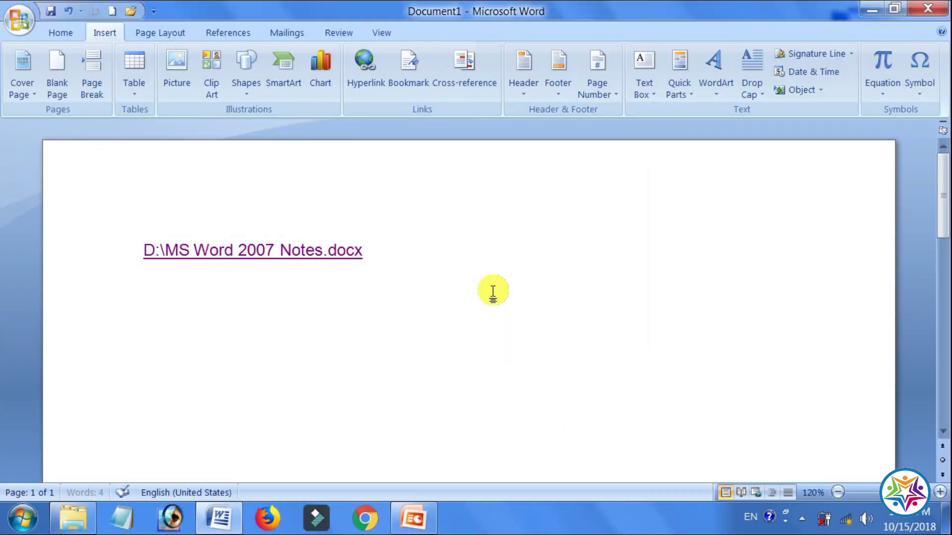
left_click(451, 259)
key("Return")
key("Return")
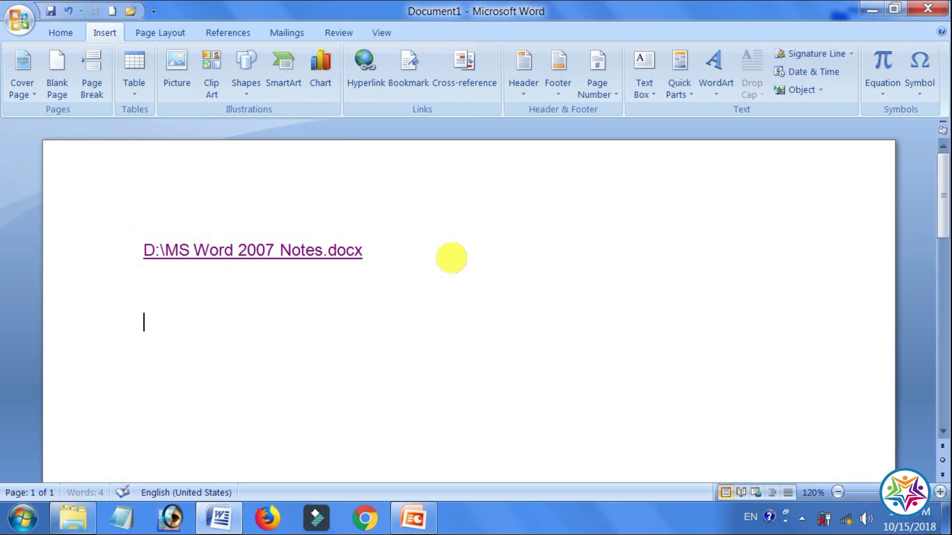
key("Return")
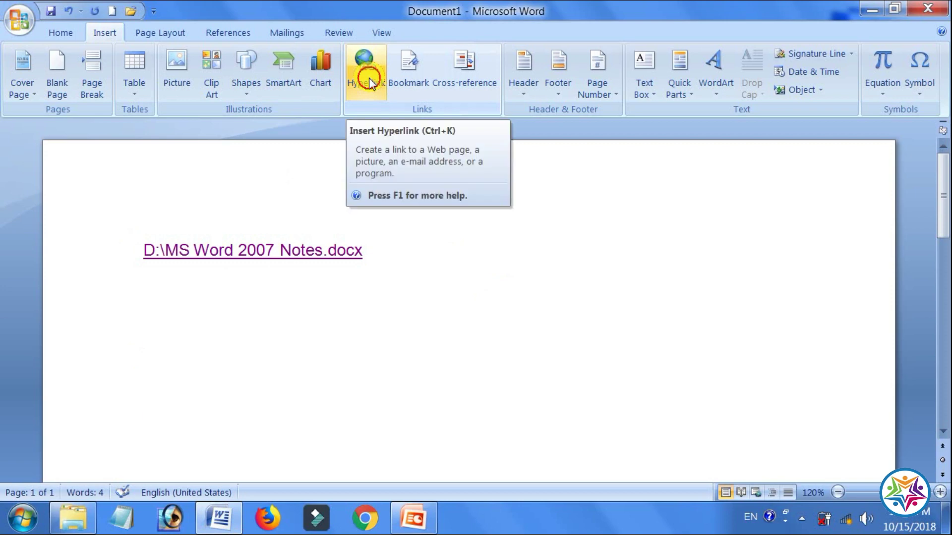
Step: Start a new hyperlink targeting D:\MS Word 2007 Notes.docx
left_click(369, 79)
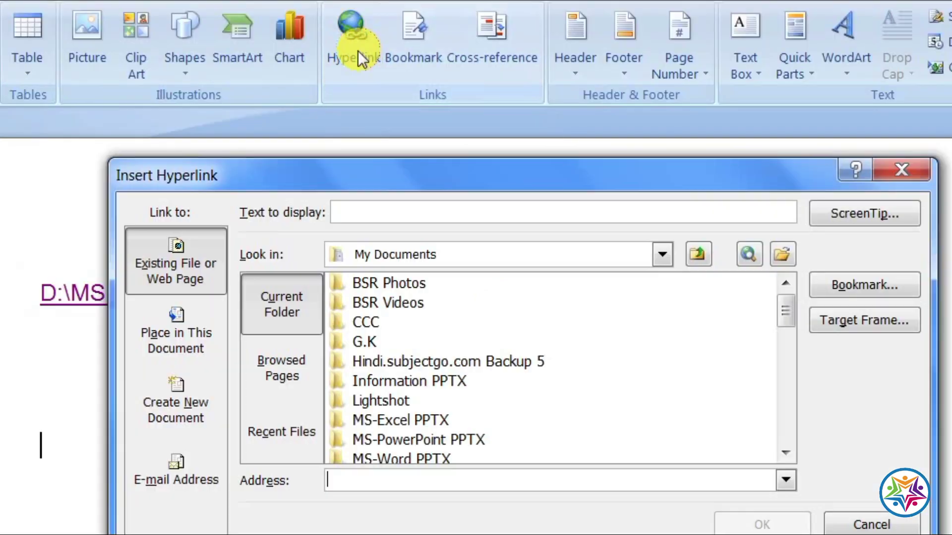
left_click(477, 251)
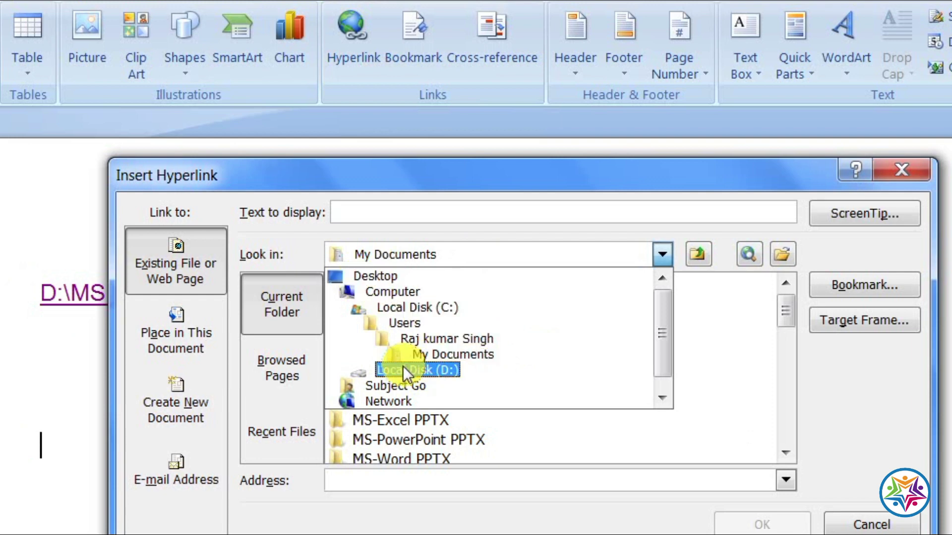
left_click(424, 368)
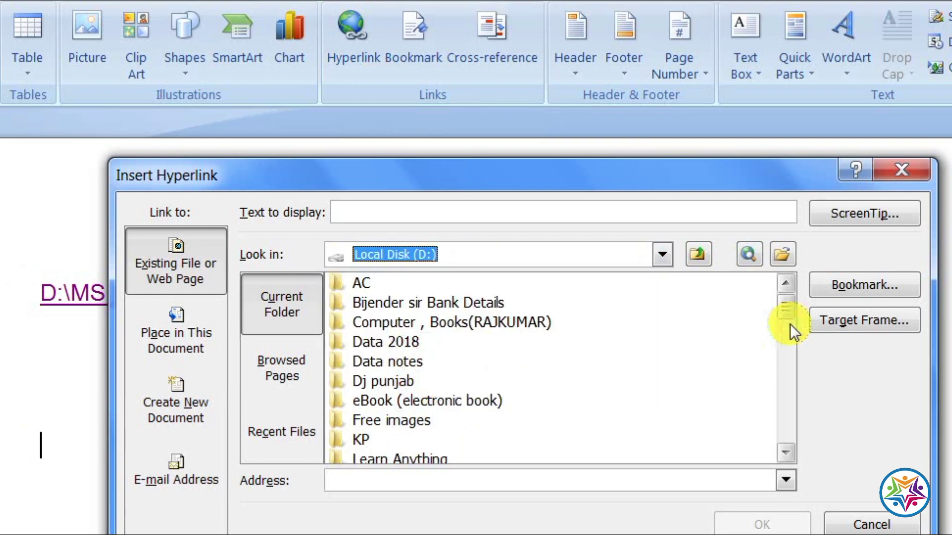
left_click_drag(786, 311, 779, 396)
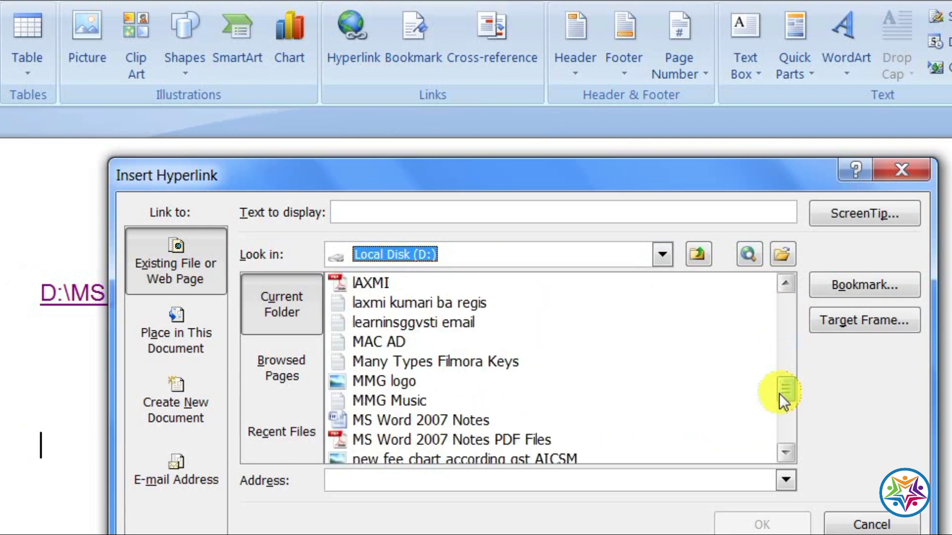
left_click(402, 402)
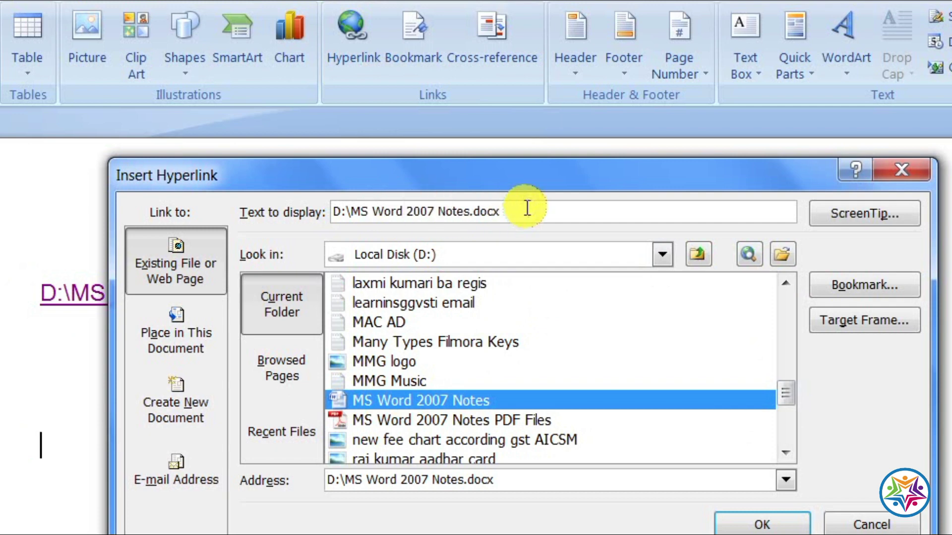
left_click_drag(529, 206, 326, 203)
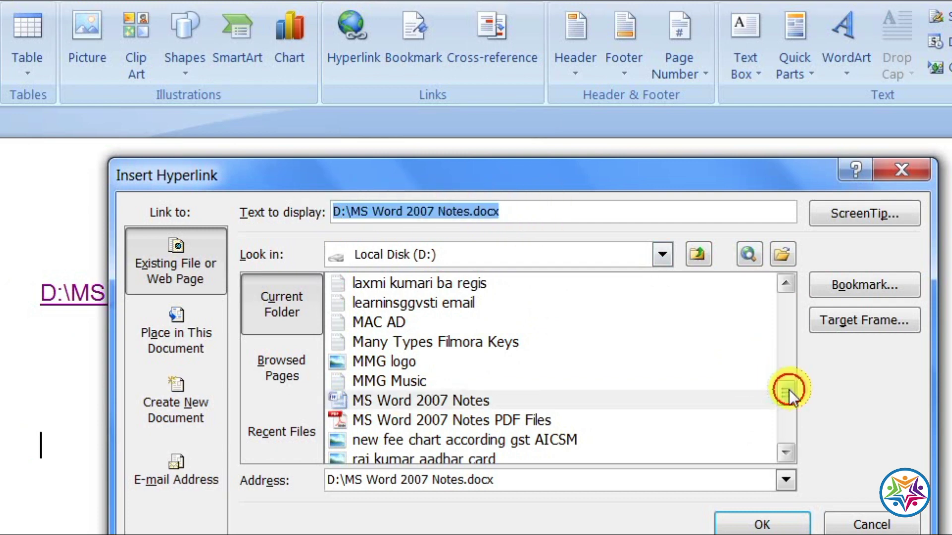
left_click_drag(789, 389, 789, 400)
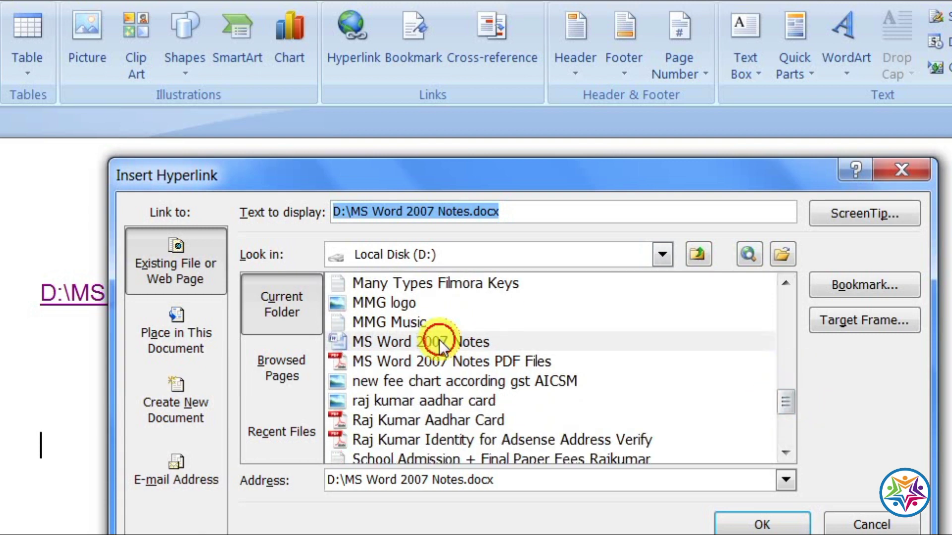
left_click(330, 340)
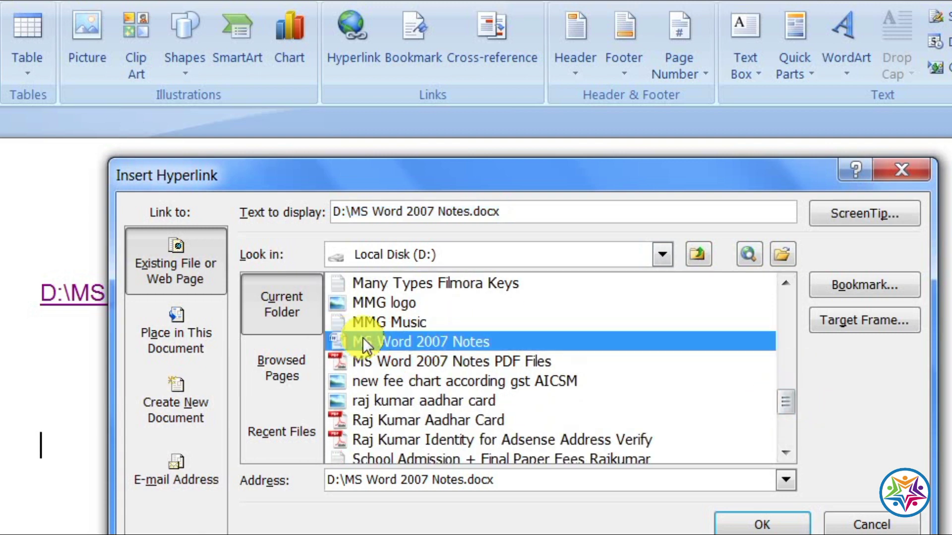
Step: Replace the display text with 'Microsoft word Ka Notes' and insert the link
left_click_drag(516, 212, 303, 208)
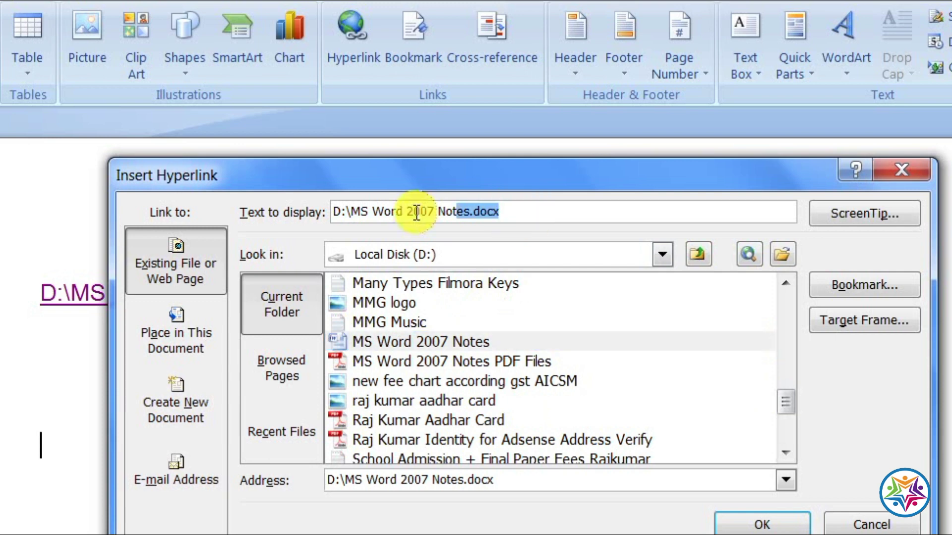
key("BackSpace")
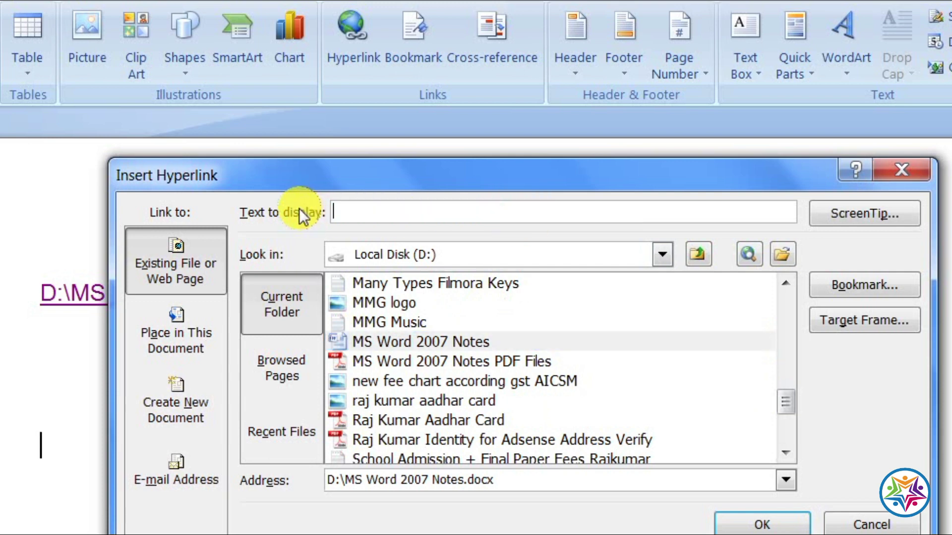
type("M")
type("icrosoft ")
type("wor")
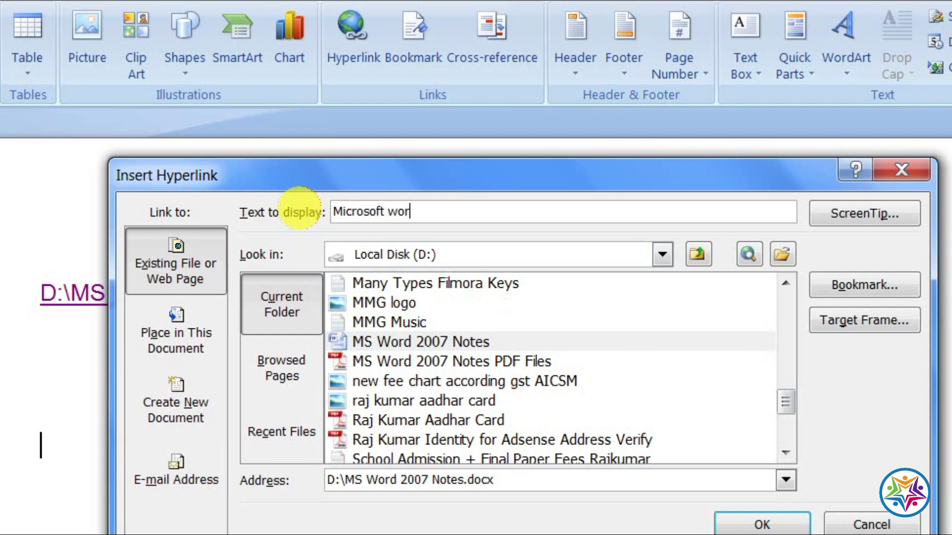
type("d Ka")
type(" Notes")
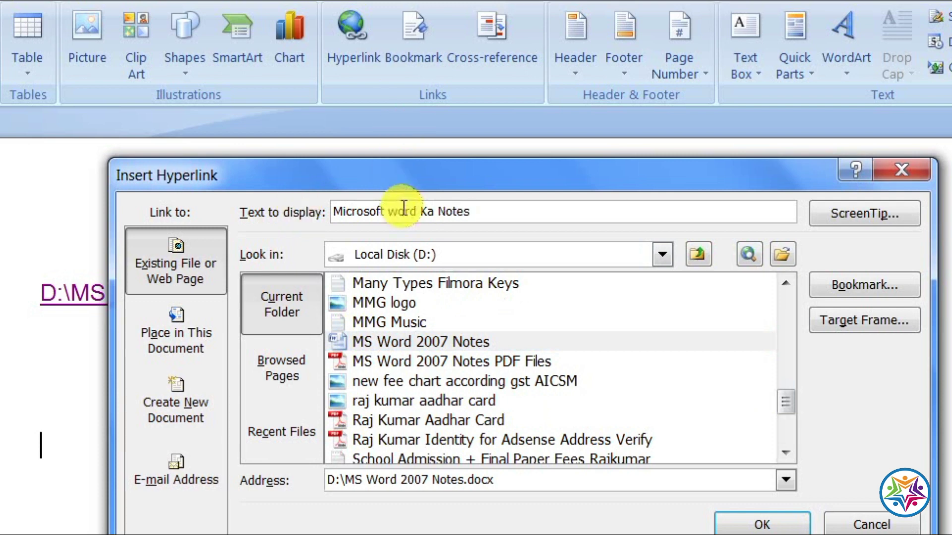
left_click(751, 524)
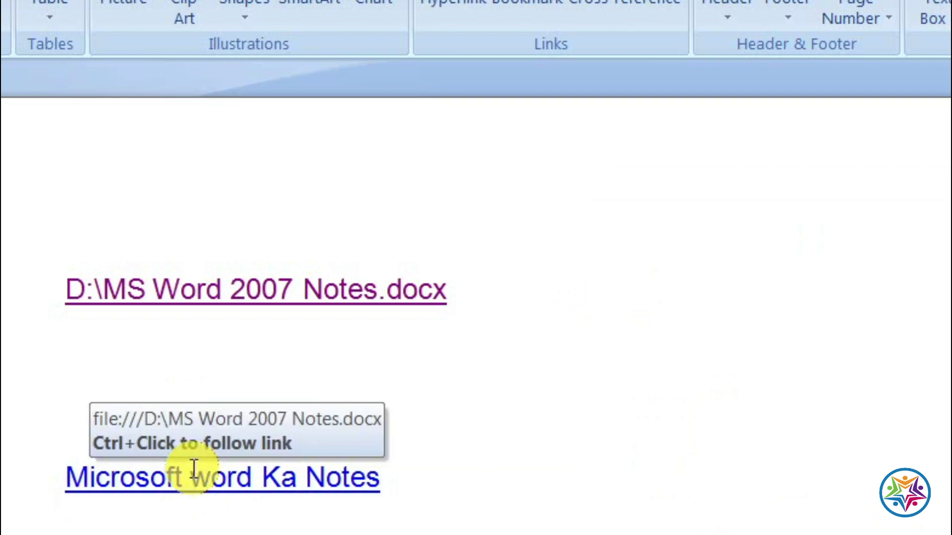
Step: Test the Microsoft word Ka Notes link, then add a blank line above it
left_click(242, 484, "ctrl")
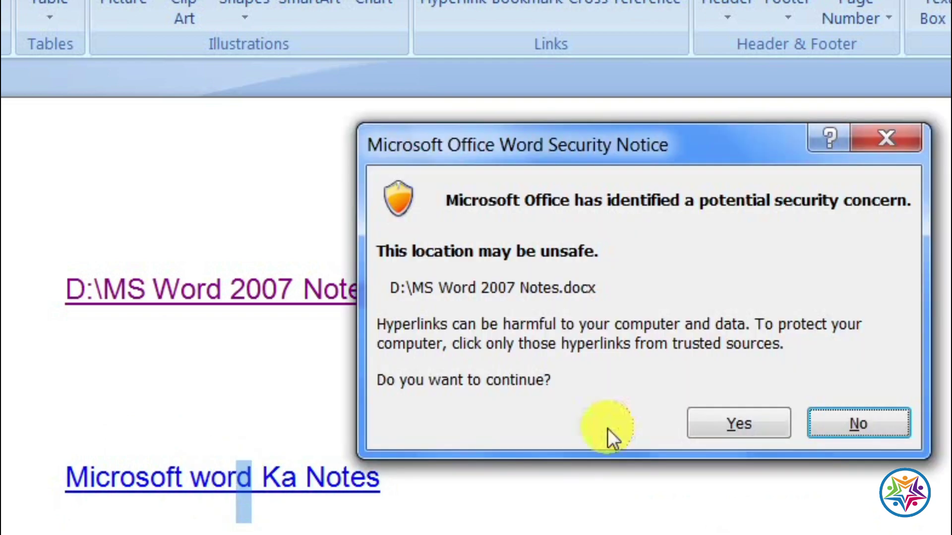
left_click(724, 418)
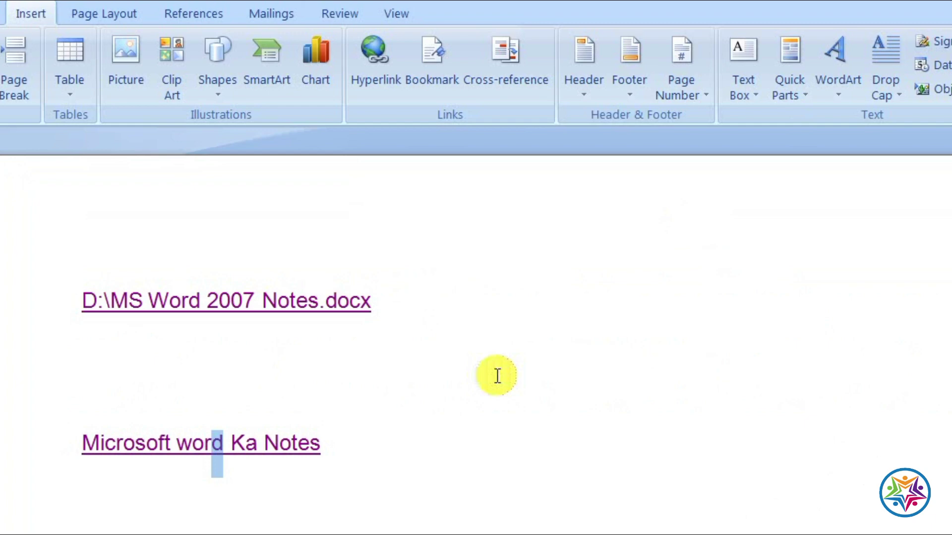
left_click(414, 400)
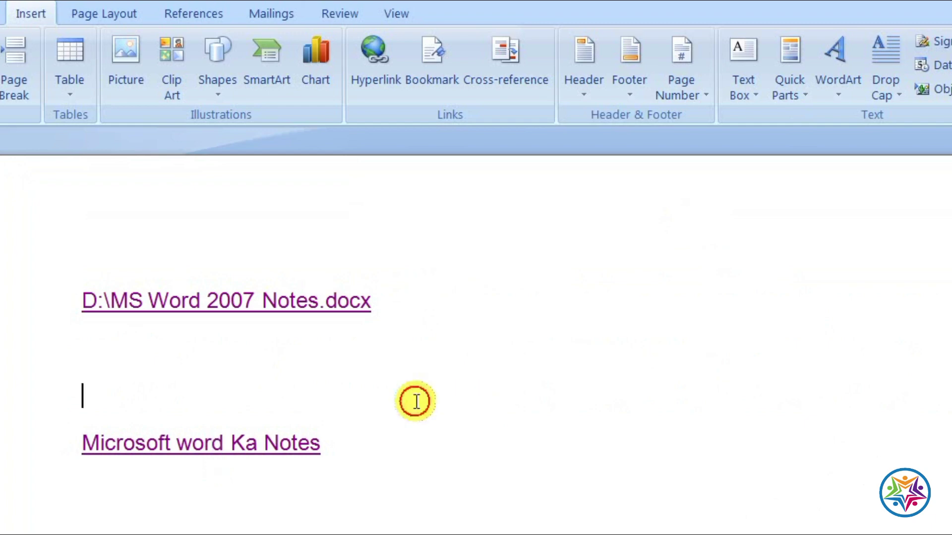
key("Return")
key("Return")
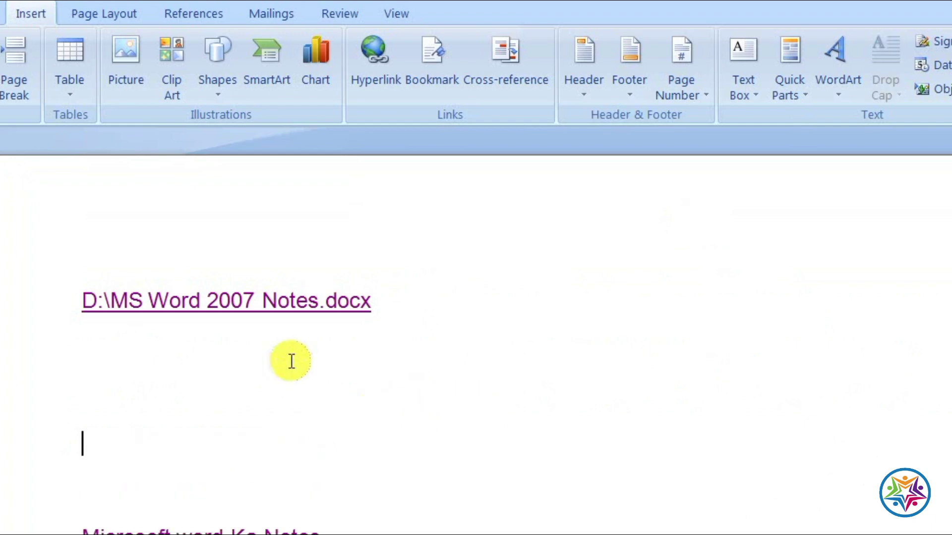
Step: Insert a hyperlink to the Documents\Lightshot folder between the two links
left_click(377, 67)
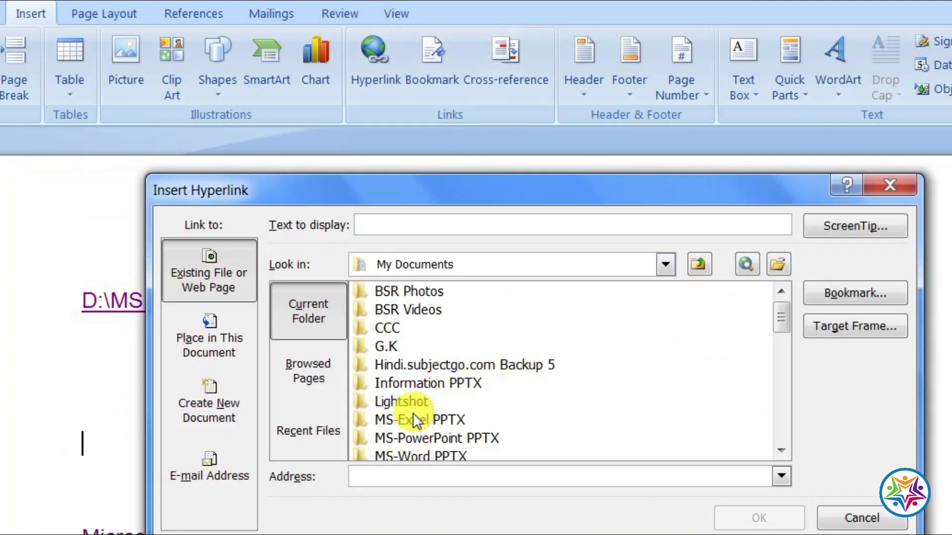
left_click(397, 402)
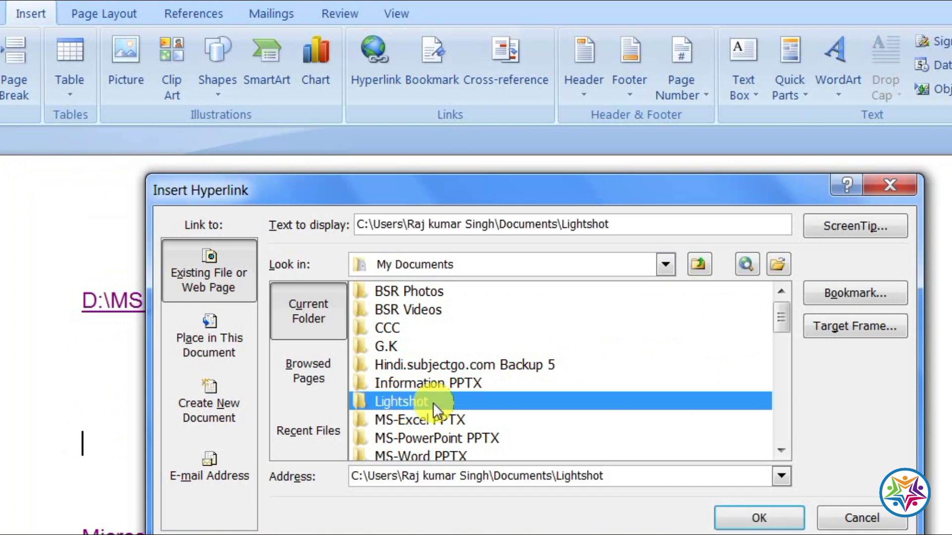
left_click(752, 520)
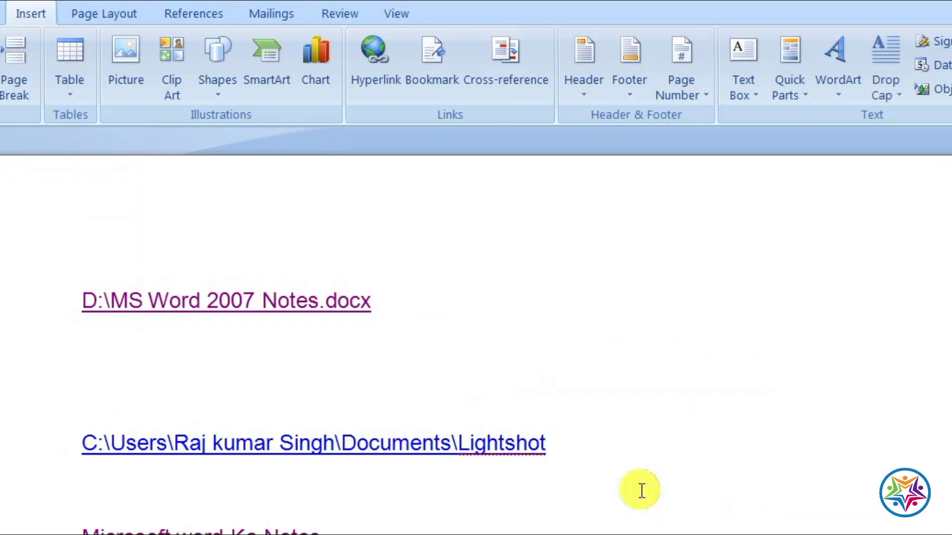
Step: Follow the Lightshot link past the warning, then close the empty folder window
left_click(300, 449, "ctrl")
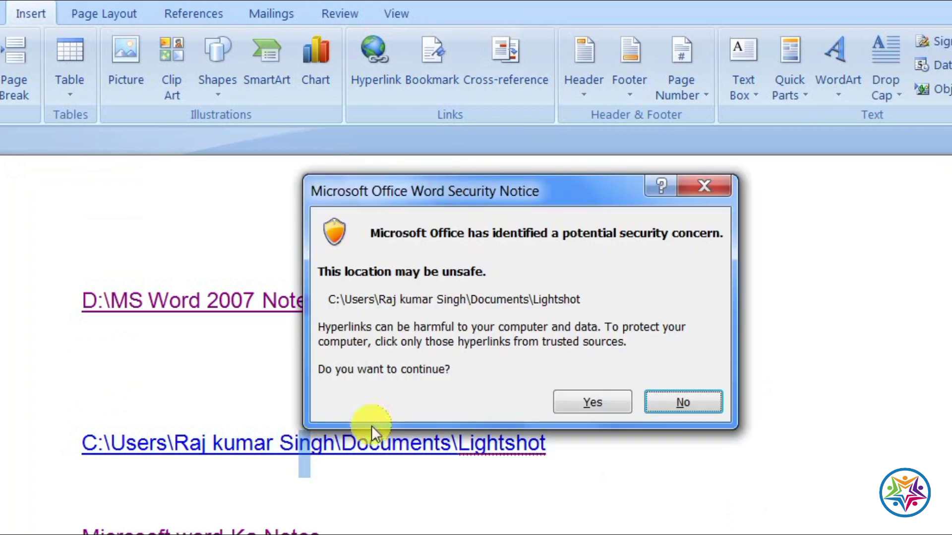
left_click(597, 399)
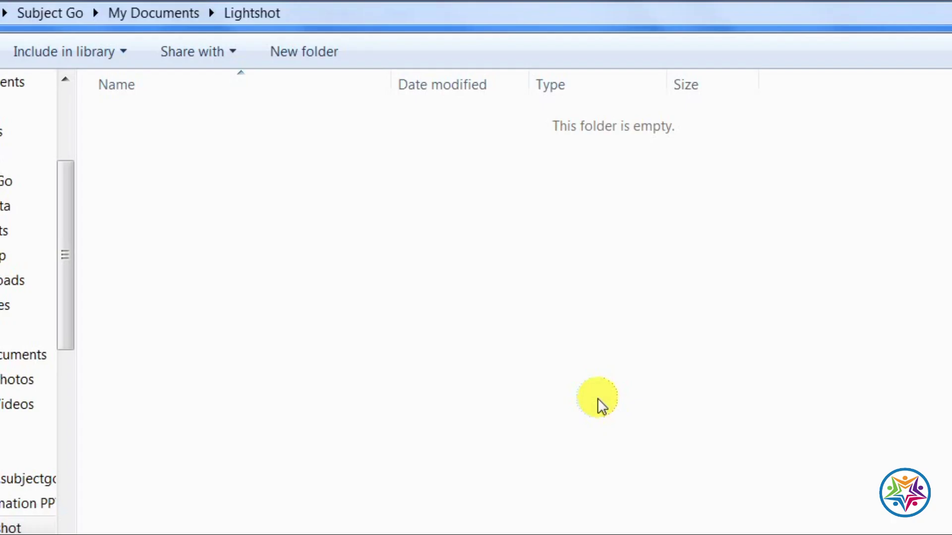
left_click(934, 7)
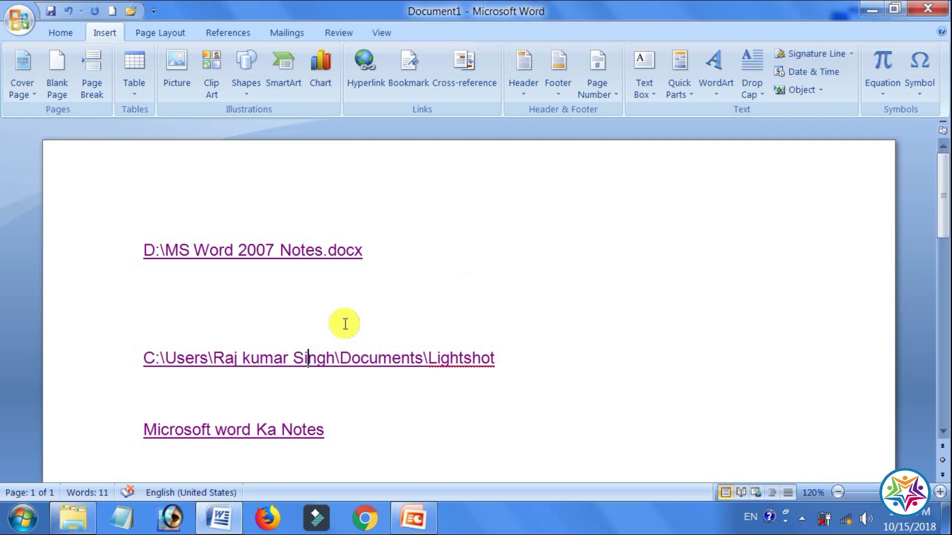
Step: Minimize Word, open Computer from the desktop, and select Local Disk (D:)
scroll(345, 324, "down", 3)
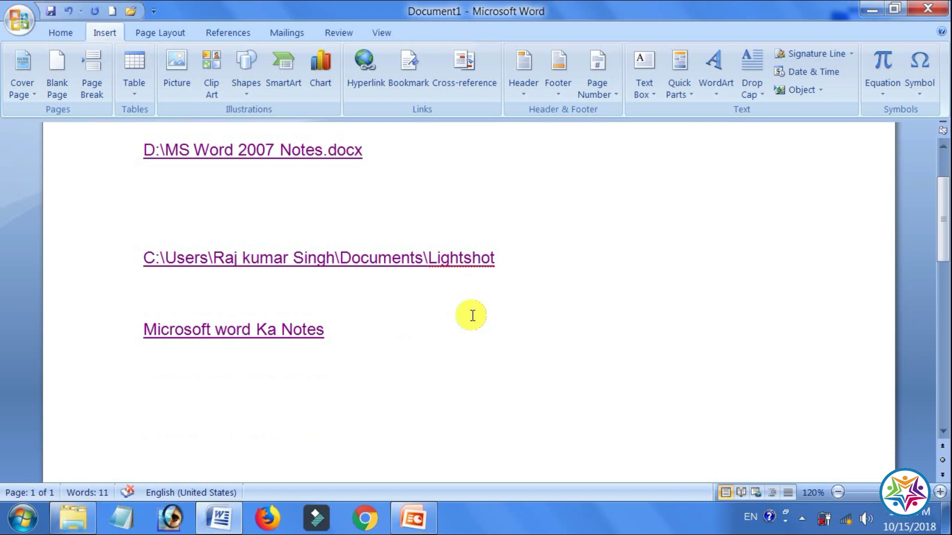
left_click(871, 13)
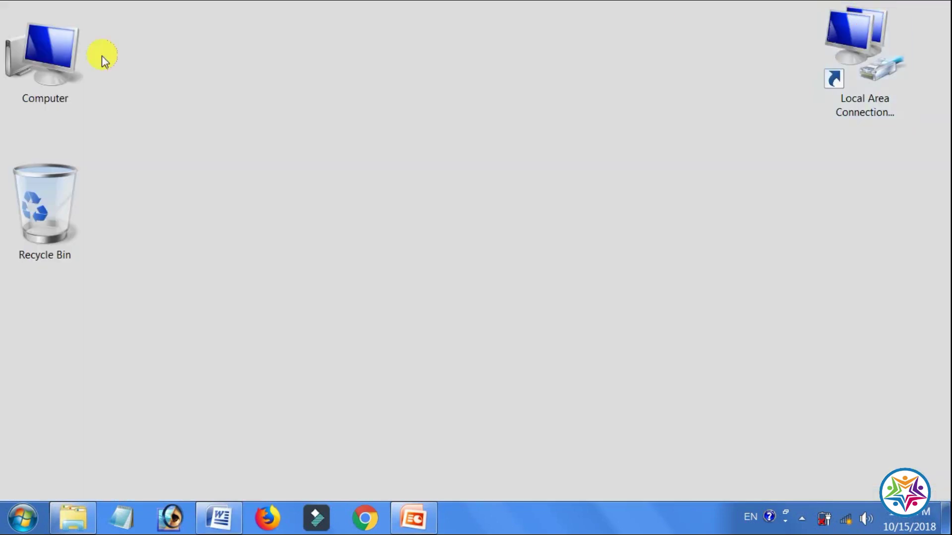
left_click(39, 74)
double_click(39, 74)
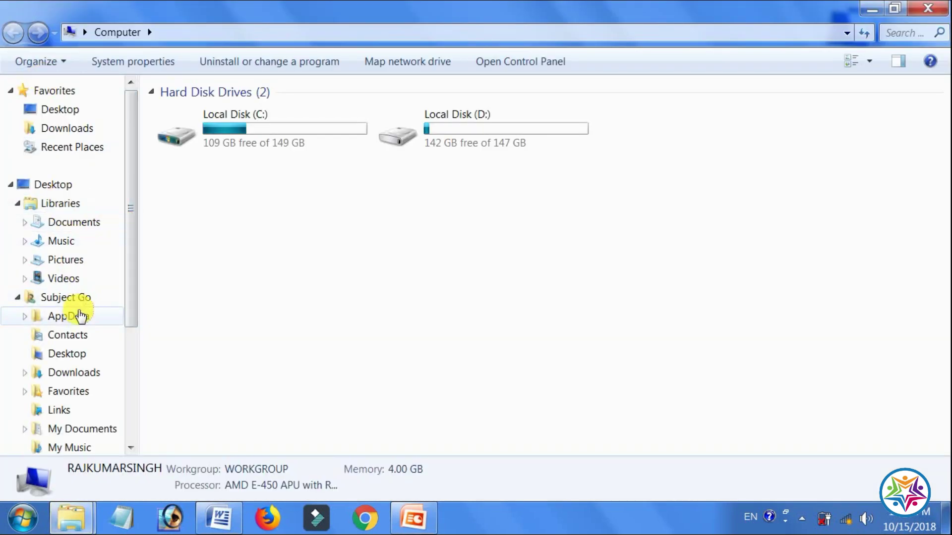
left_click(483, 124)
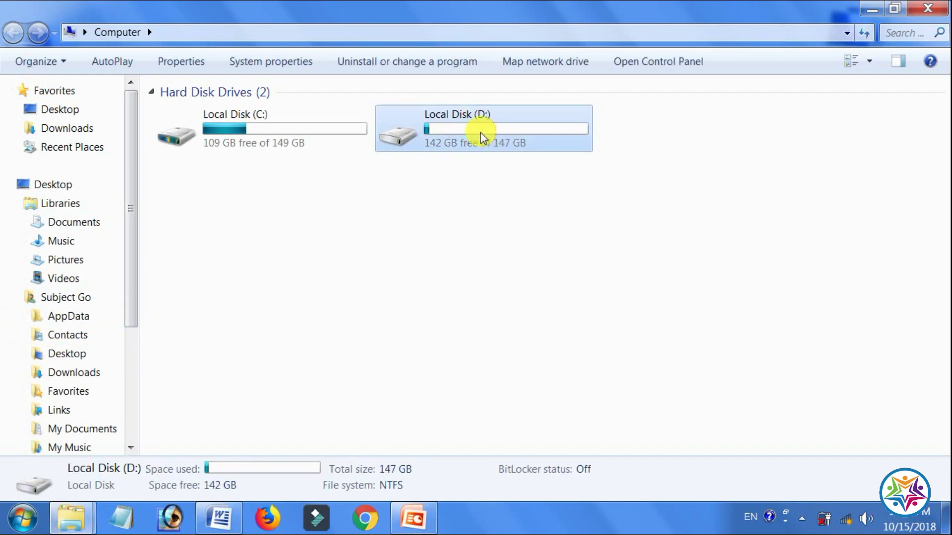
Step: Close Word without saving Document1, then close the Computer window
left_click(221, 520)
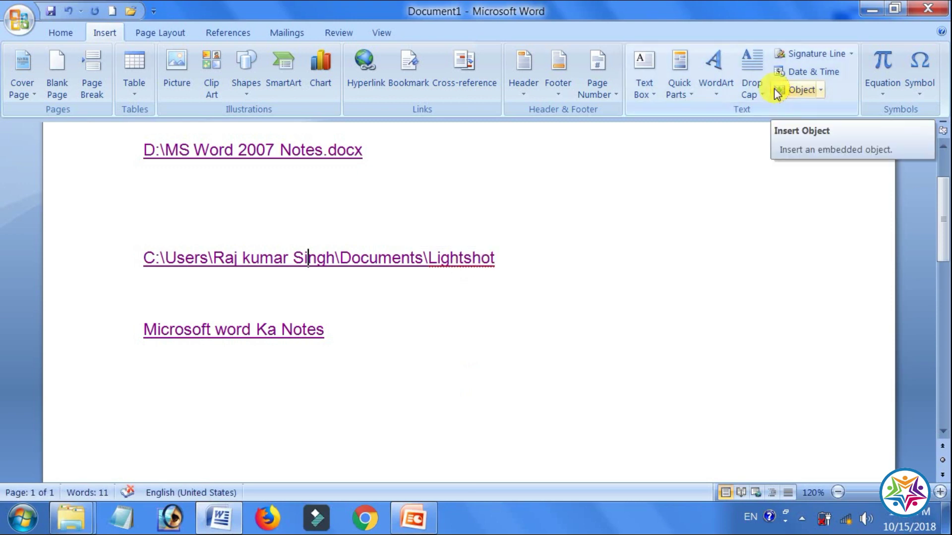
left_click(939, 7)
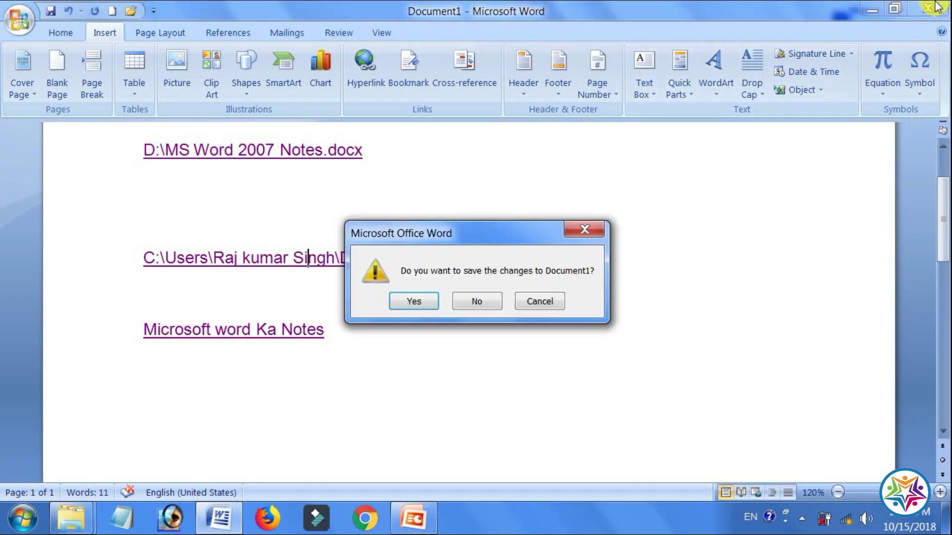
left_click(479, 301)
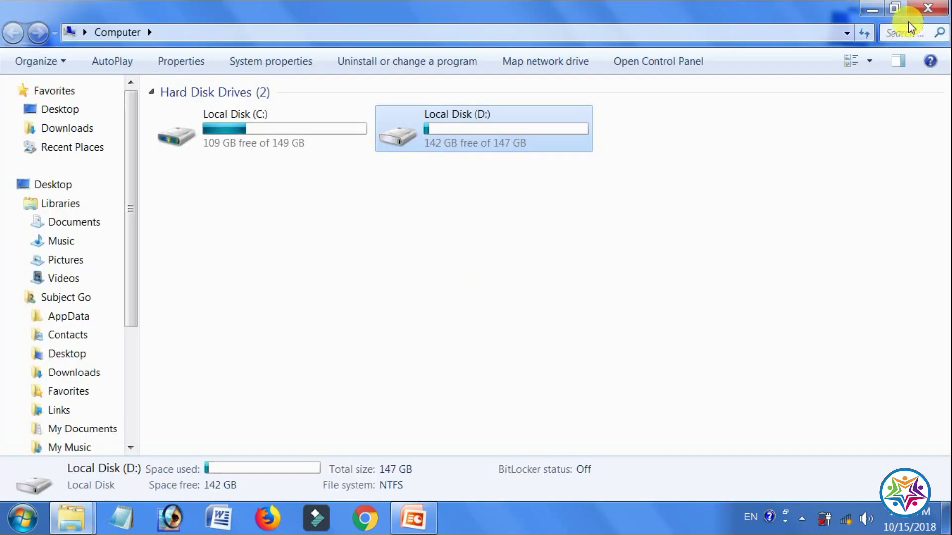
left_click(928, 8)
Step: Launch Excel 2007, show the Insert tab, and select cell C2 in Book1
left_click(2, 510)
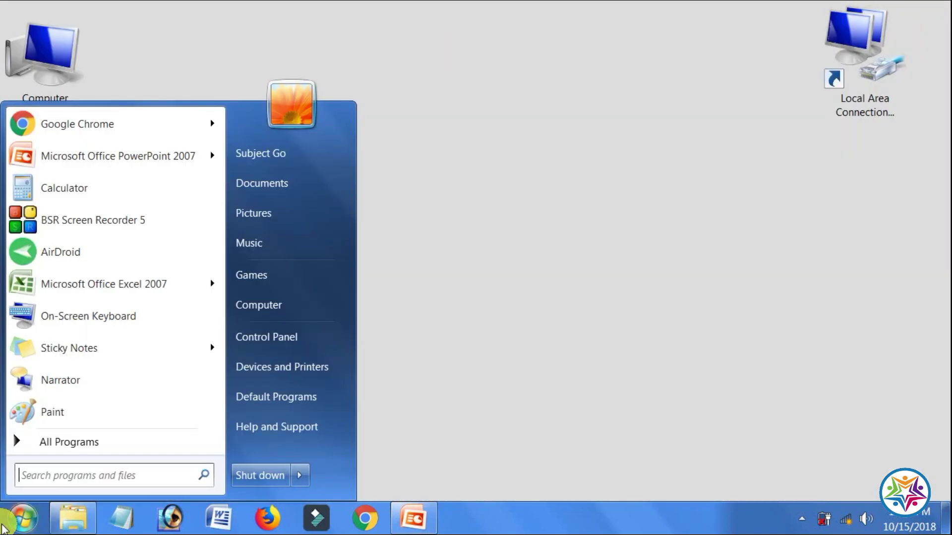
left_click(81, 290)
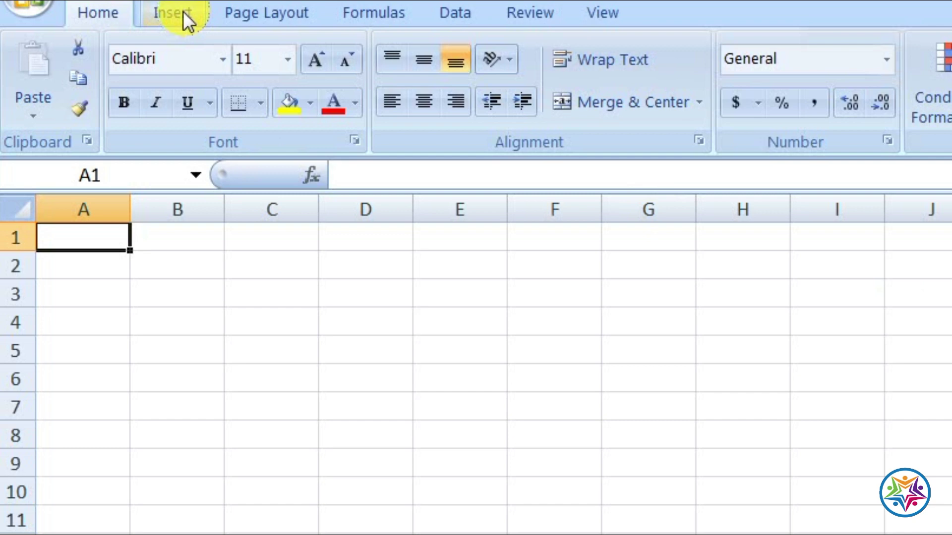
left_click(183, 11)
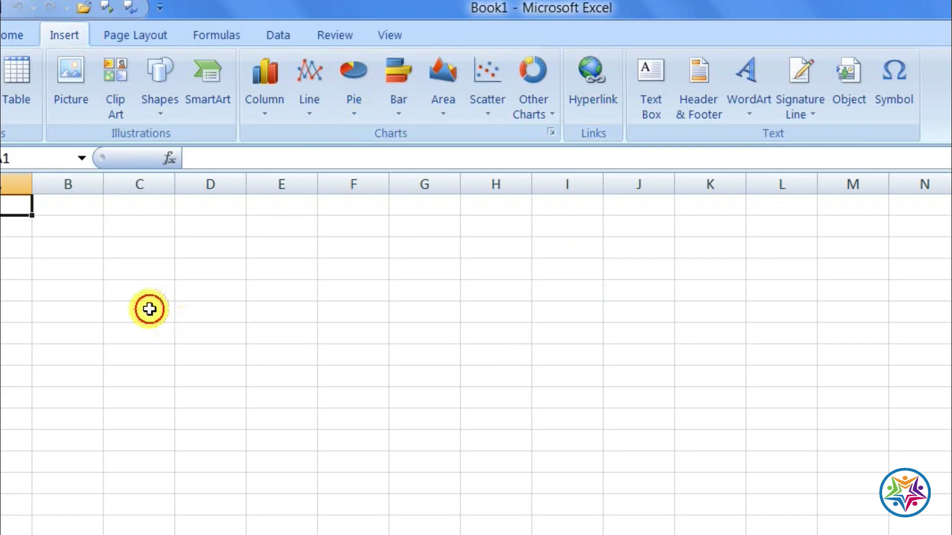
left_click(148, 308)
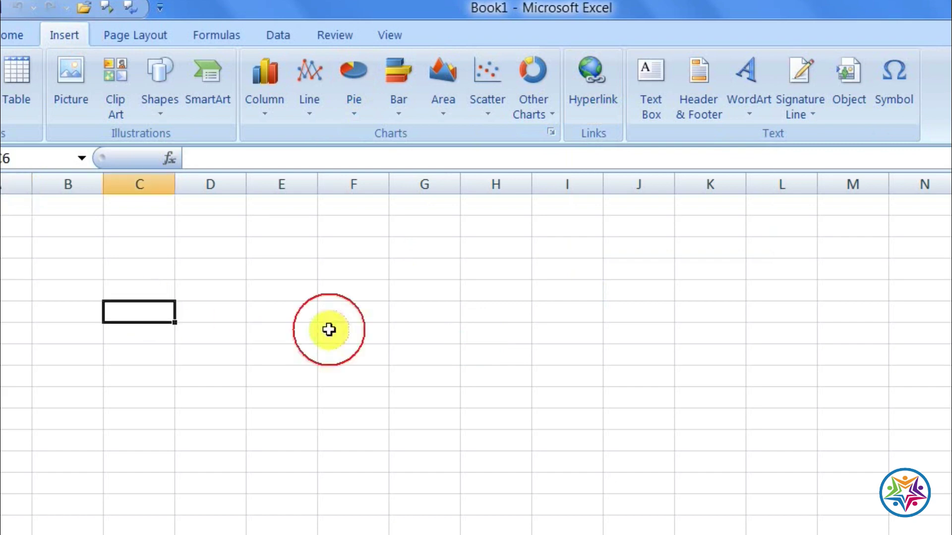
left_click(212, 313)
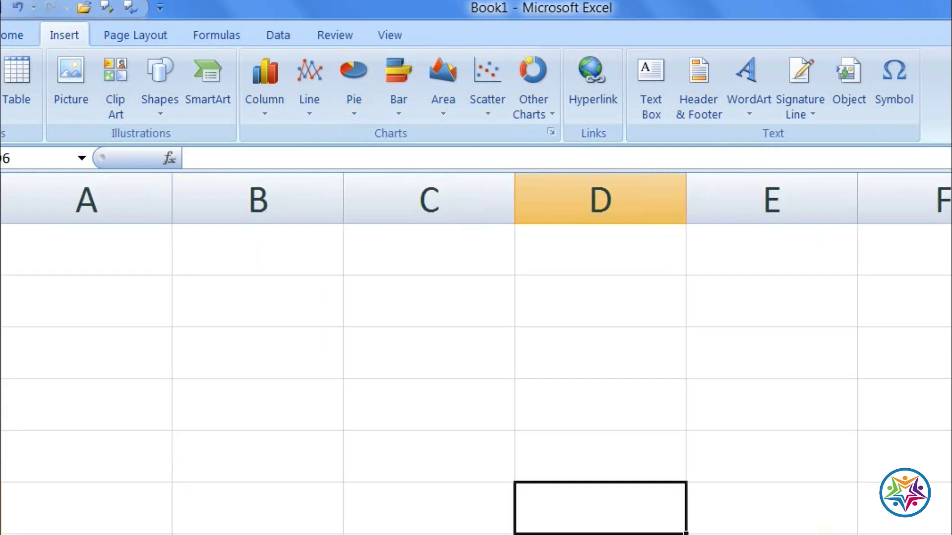
left_click(385, 310)
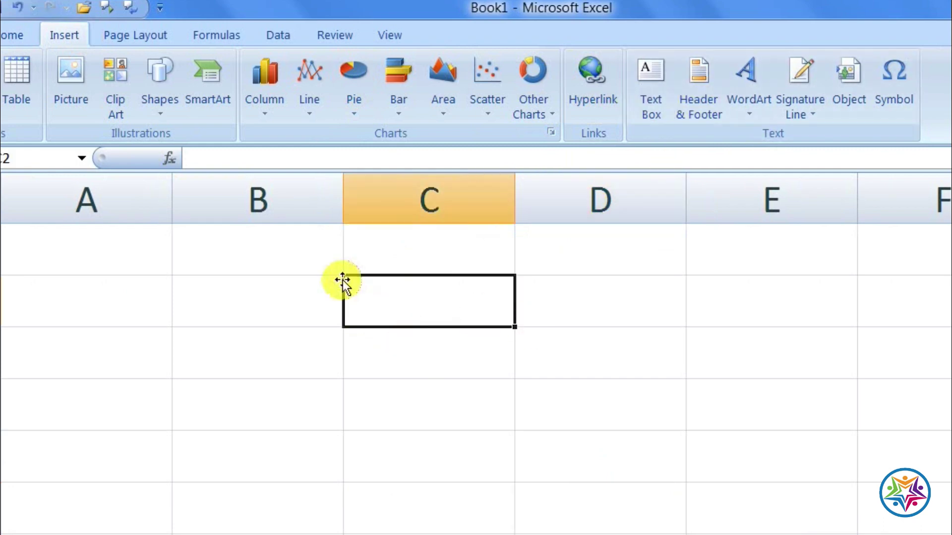
Step: Link cell C2 to D:\MS Word 2007 Notes.docx, chosen from Local Disk (D:)
left_click(597, 78)
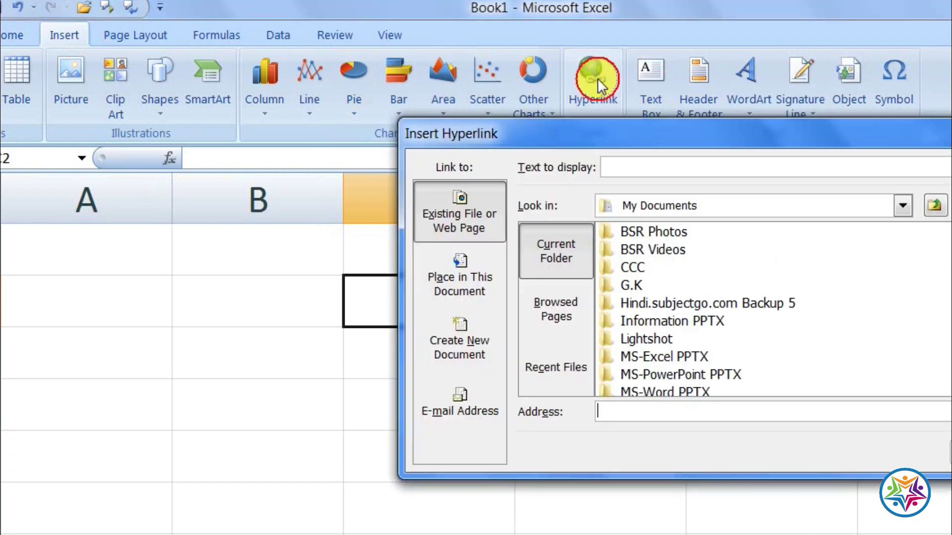
left_click_drag(649, 131, 414, 147)
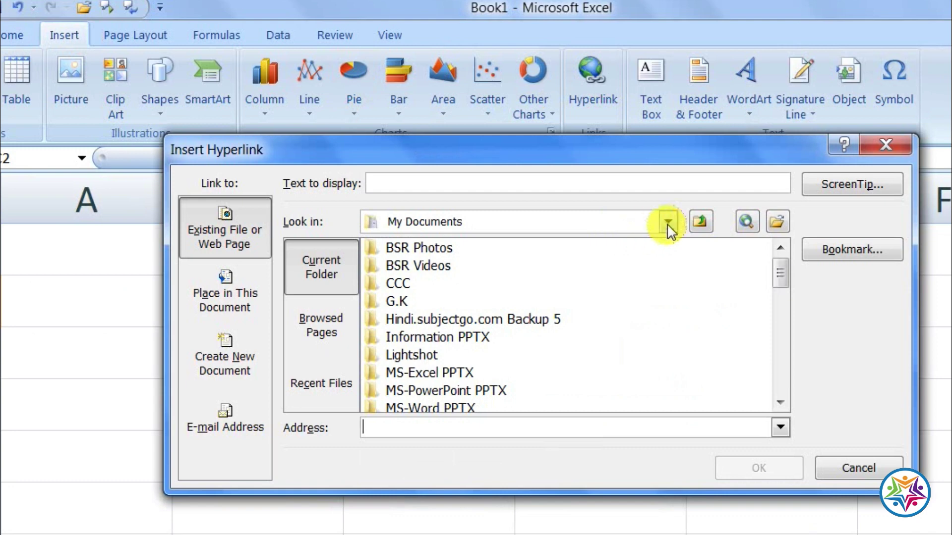
left_click(668, 222)
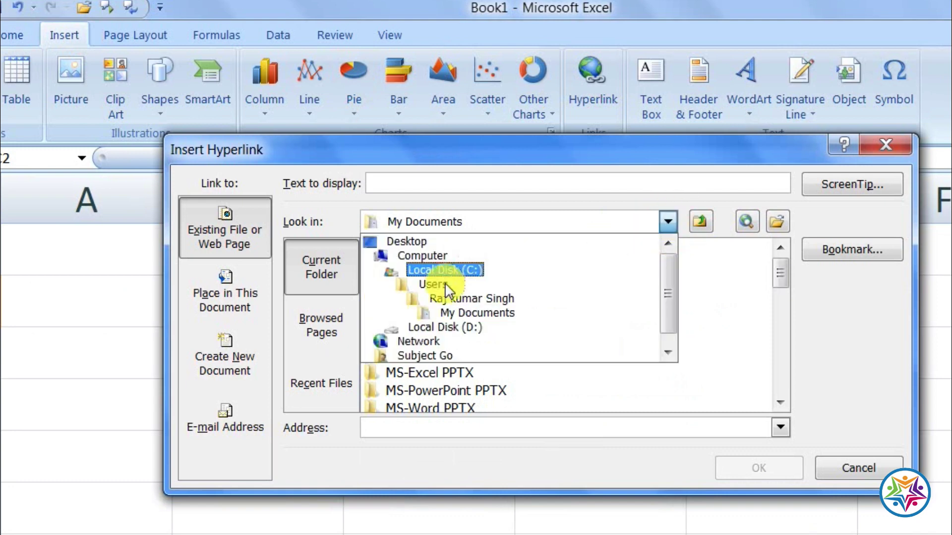
left_click(456, 328)
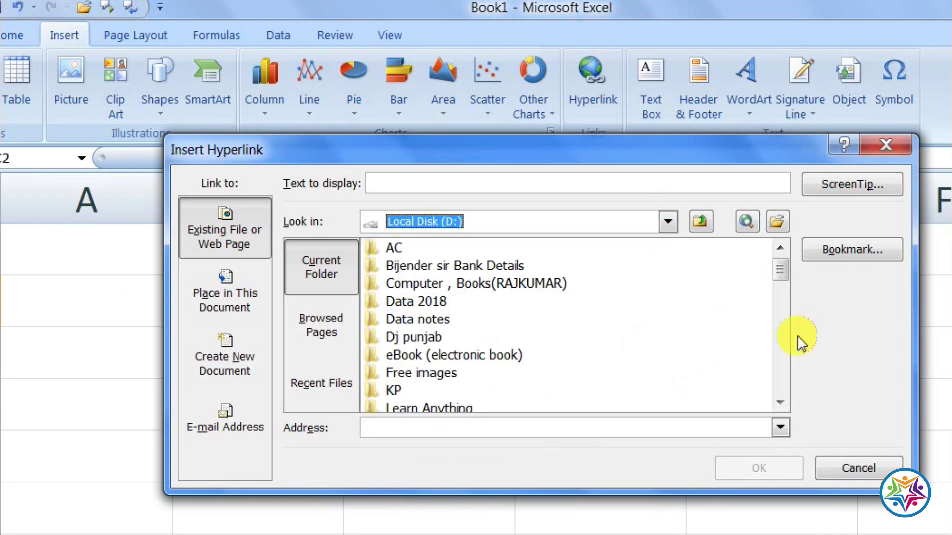
left_click_drag(778, 272, 778, 391)
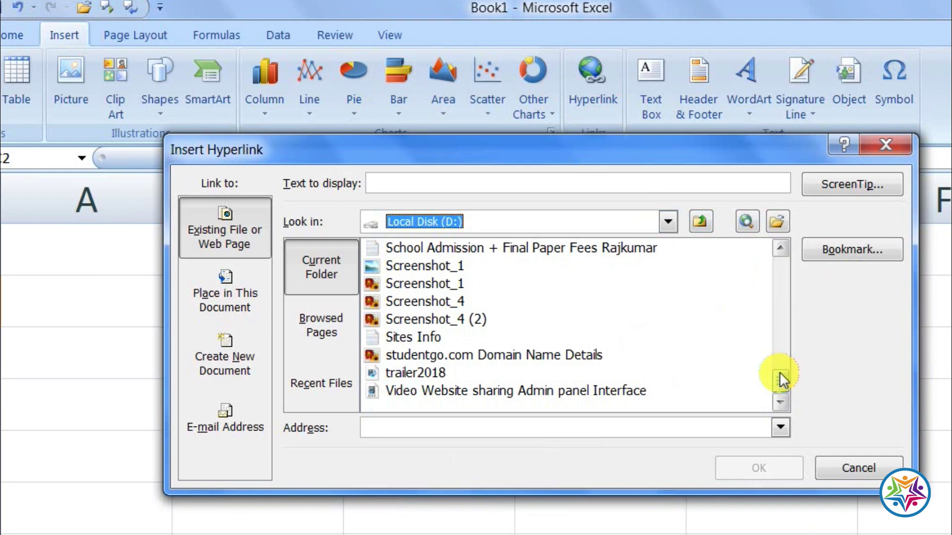
left_click_drag(779, 373, 784, 350)
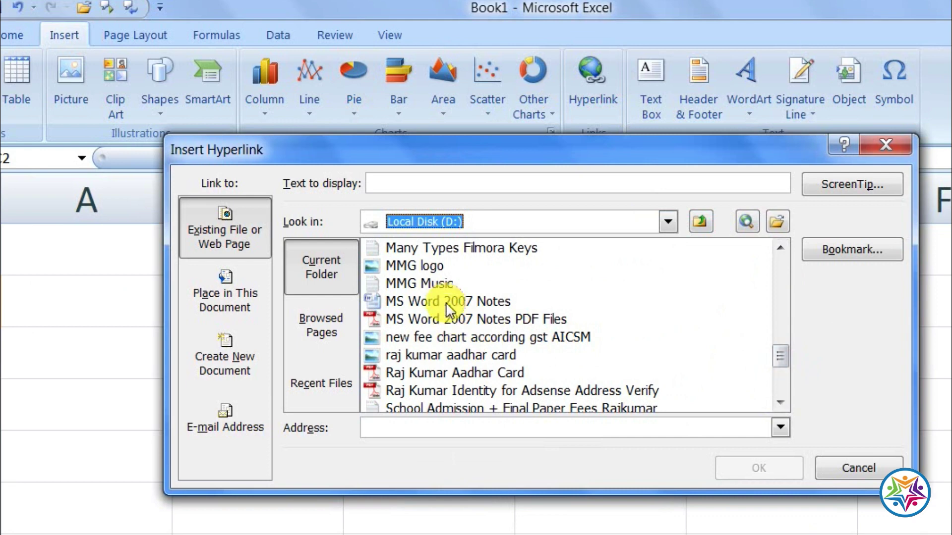
left_click(445, 301)
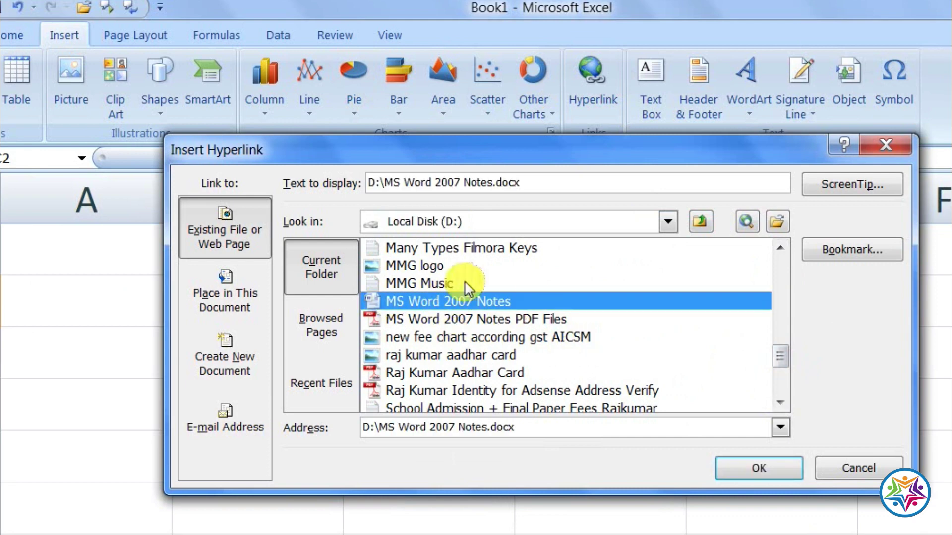
left_click(751, 463)
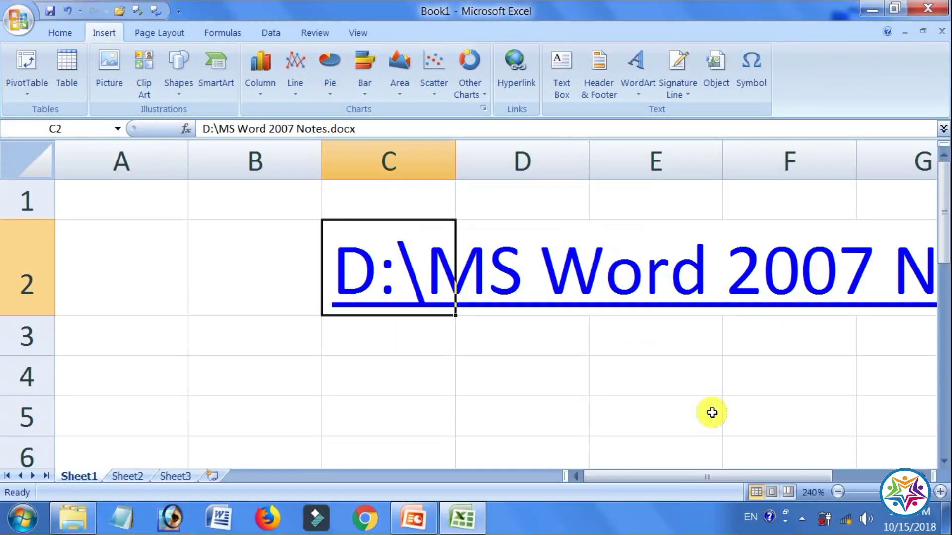
left_click(837, 492)
left_click(838, 493)
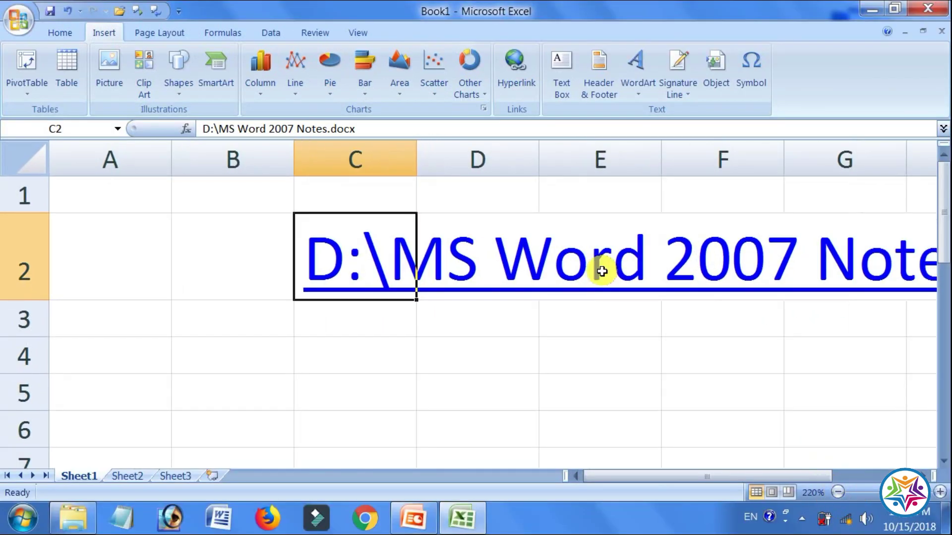
left_click(578, 307)
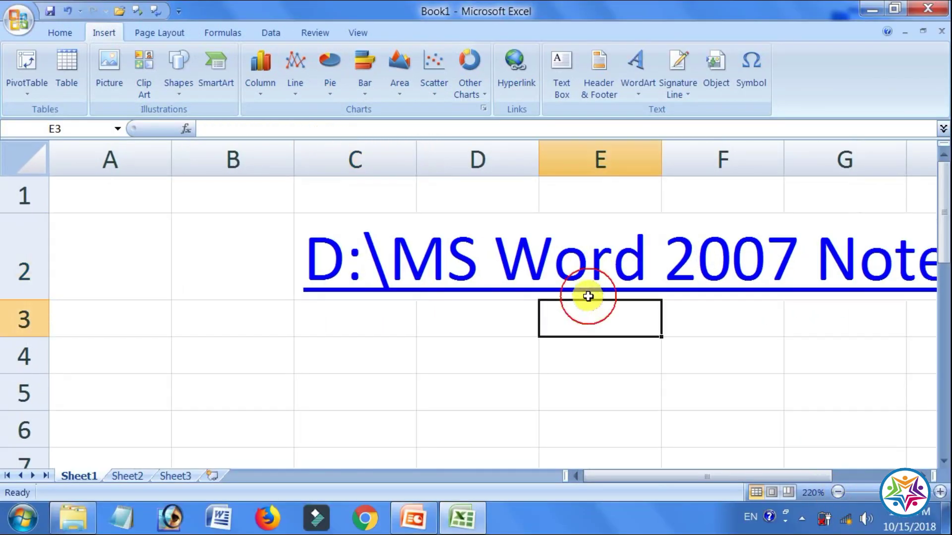
left_click(593, 265)
left_click(807, 480)
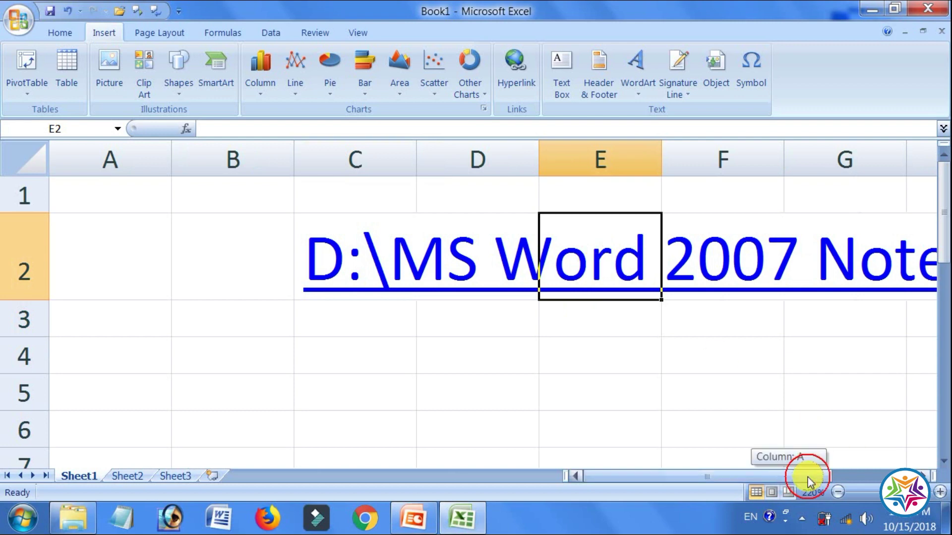
left_click_drag(809, 481, 877, 468)
left_click(858, 265)
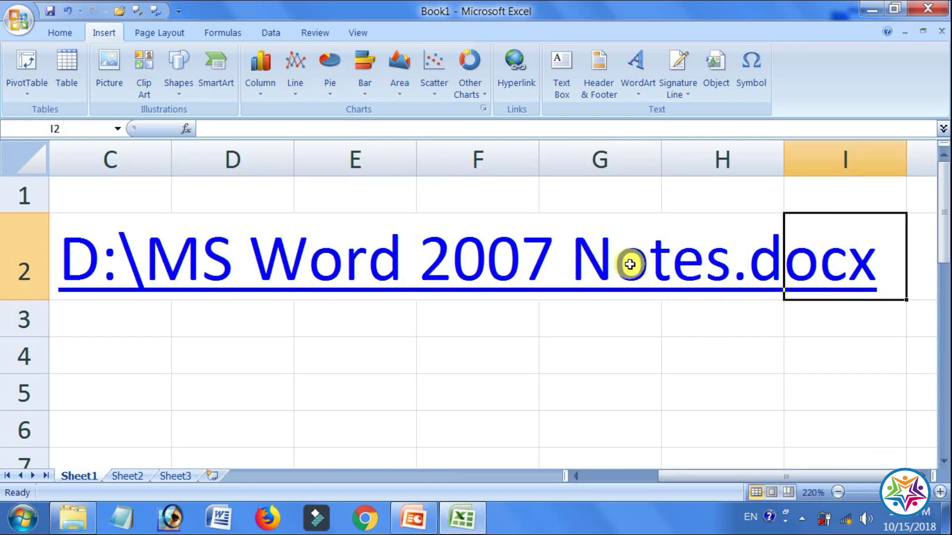
left_click(630, 264)
left_click(444, 261)
left_click(282, 263)
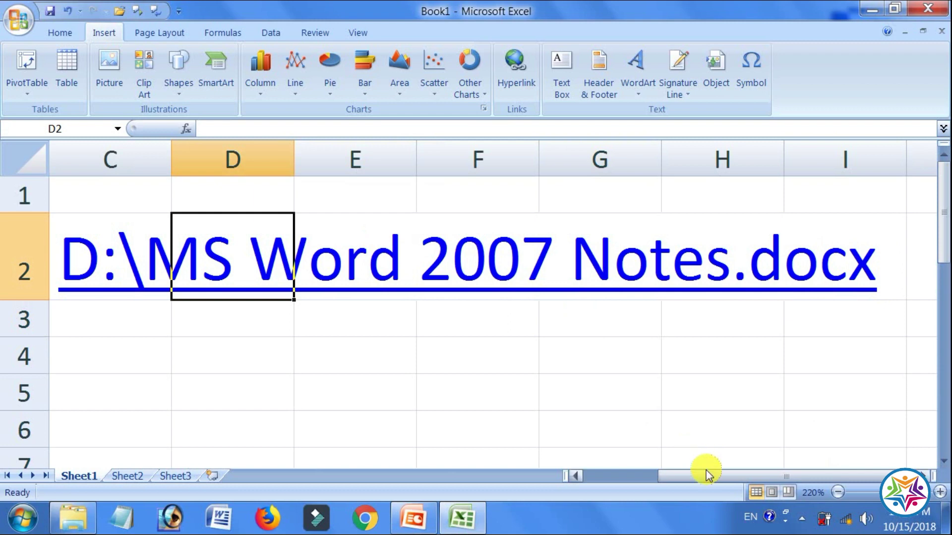
left_click_drag(706, 473, 617, 471)
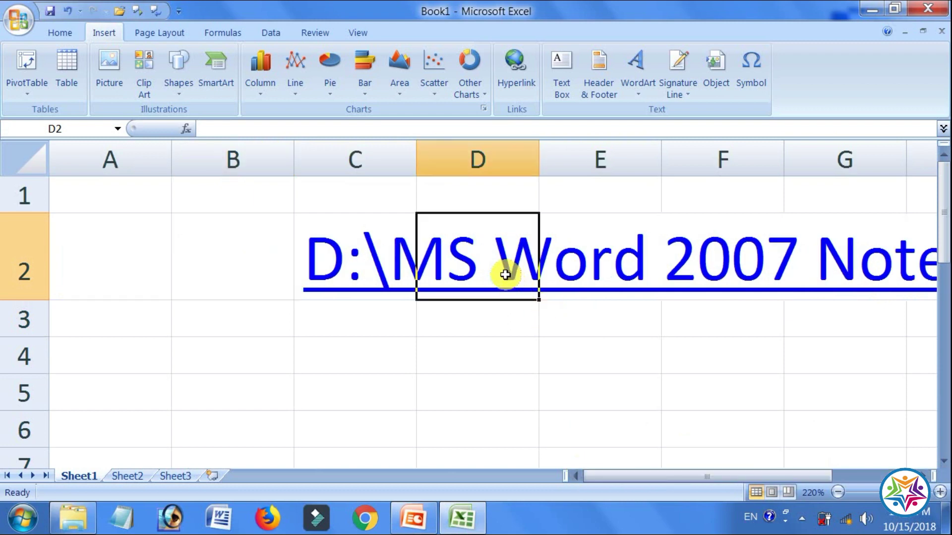
left_click_drag(541, 278, 533, 281)
left_click(353, 270)
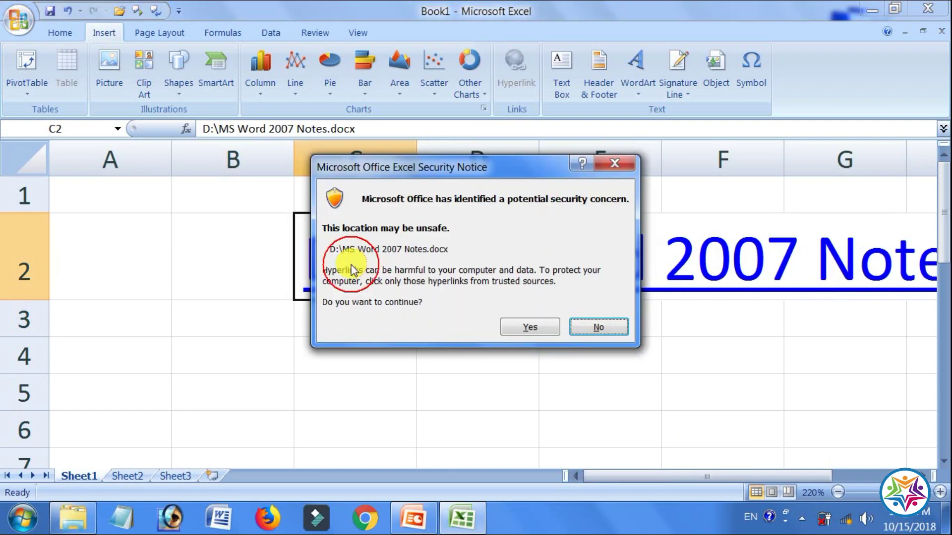
left_click(620, 160)
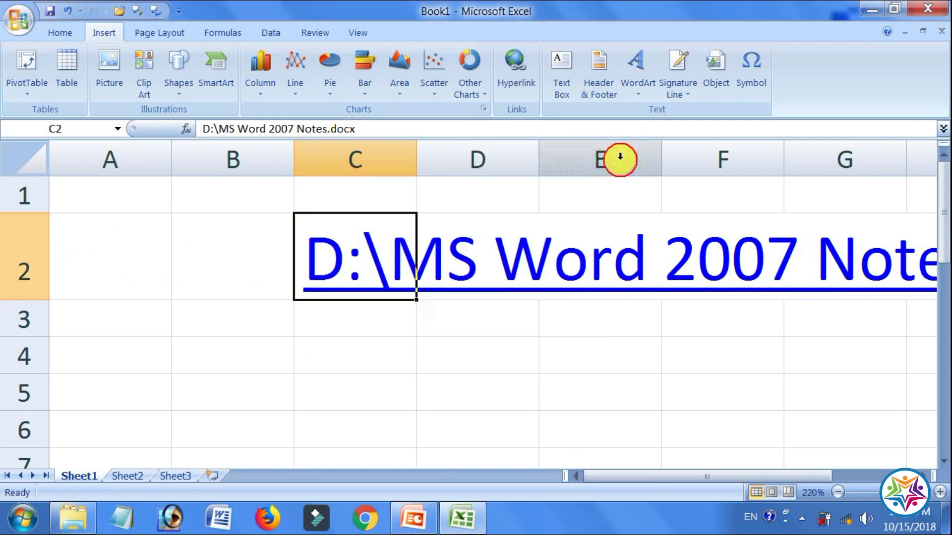
left_click(439, 347)
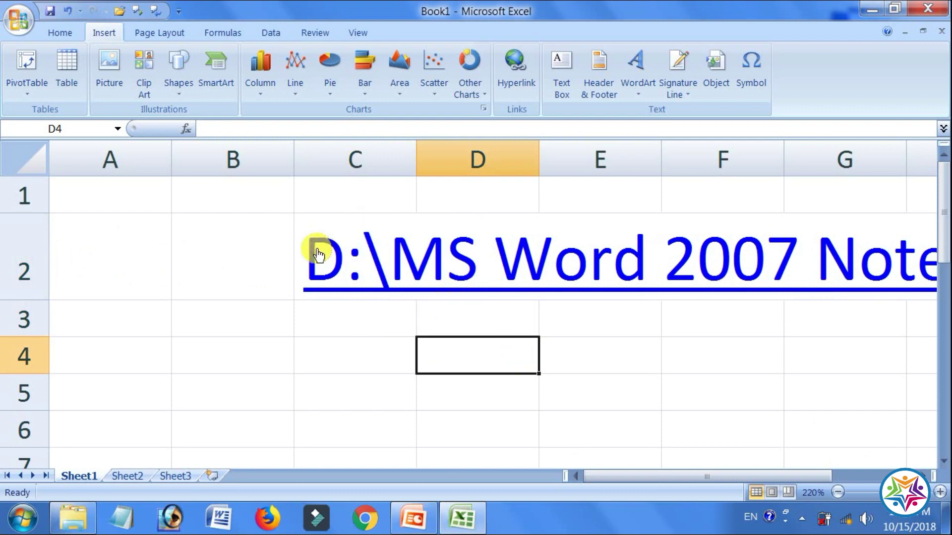
Step: Apply All Borders to cells B2:J2 around the hyperlink in C2
mouse_move(256, 245)
left_mouse_down()
mouse_move(903, 254)
mouse_move(761, 260)
left_mouse_up()
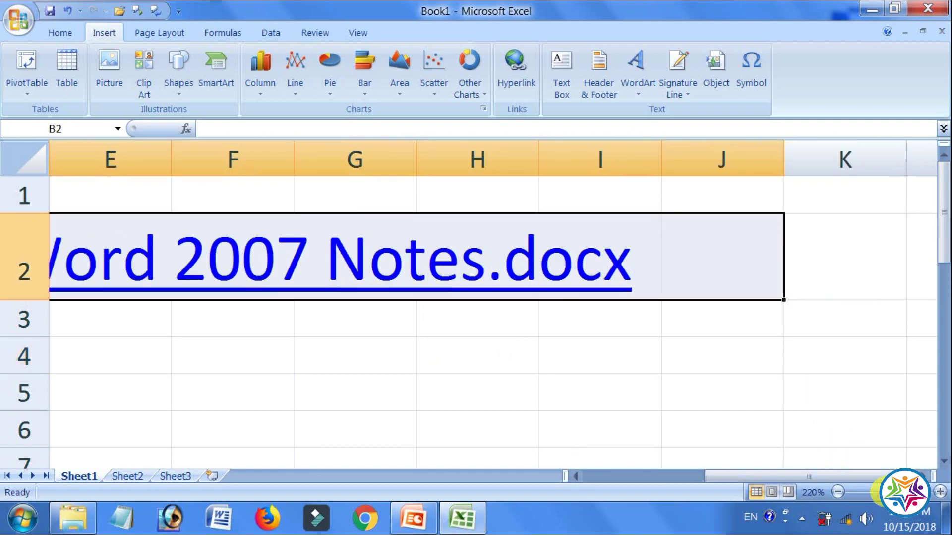
left_click_drag(899, 492, 877, 492)
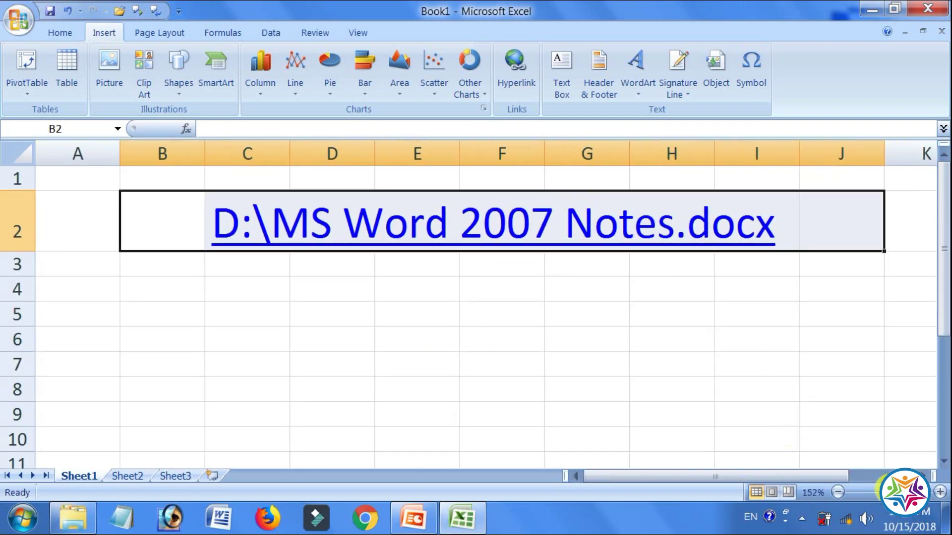
left_click(48, 33)
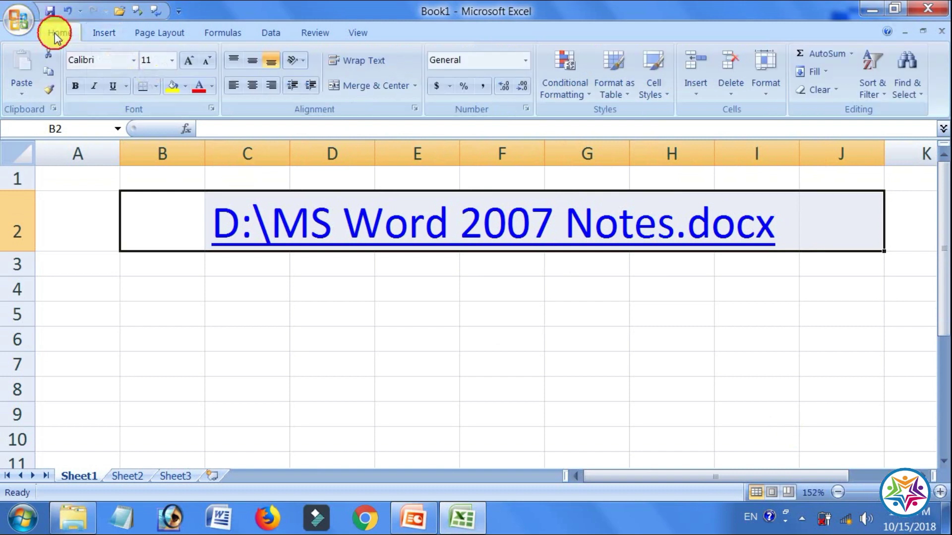
left_click(156, 86)
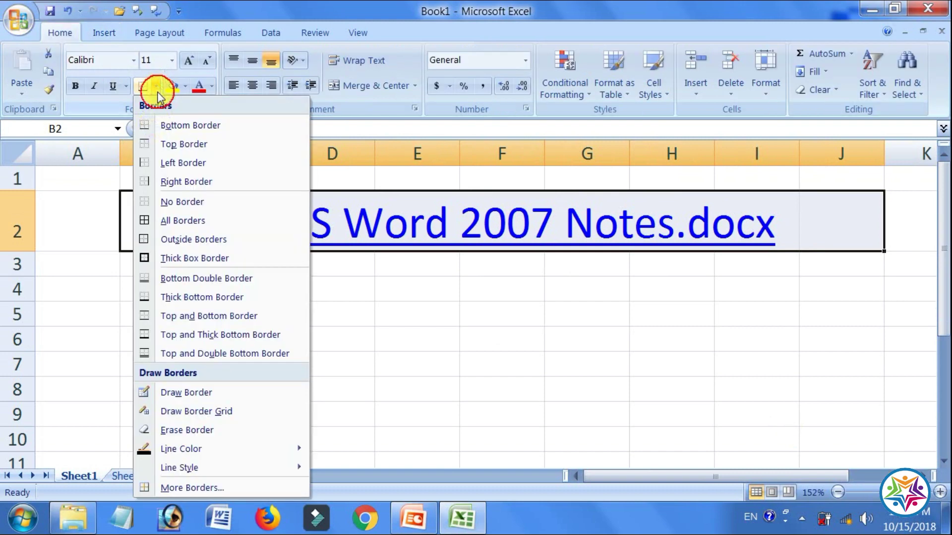
left_click(164, 219)
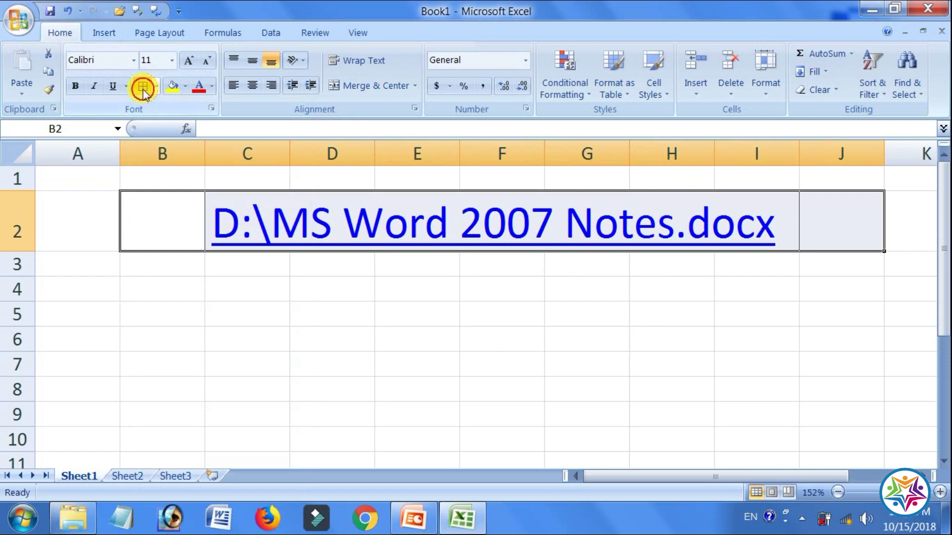
left_click(282, 342)
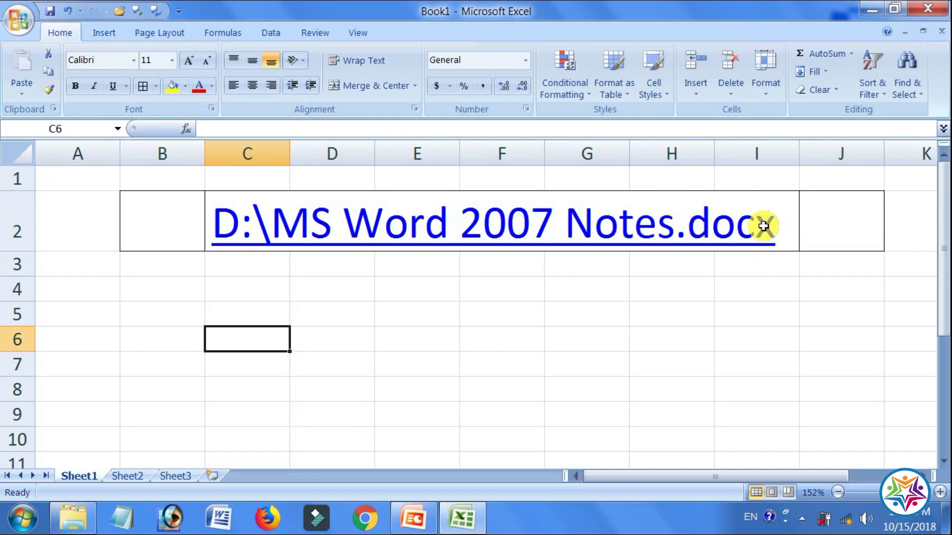
left_click(226, 228)
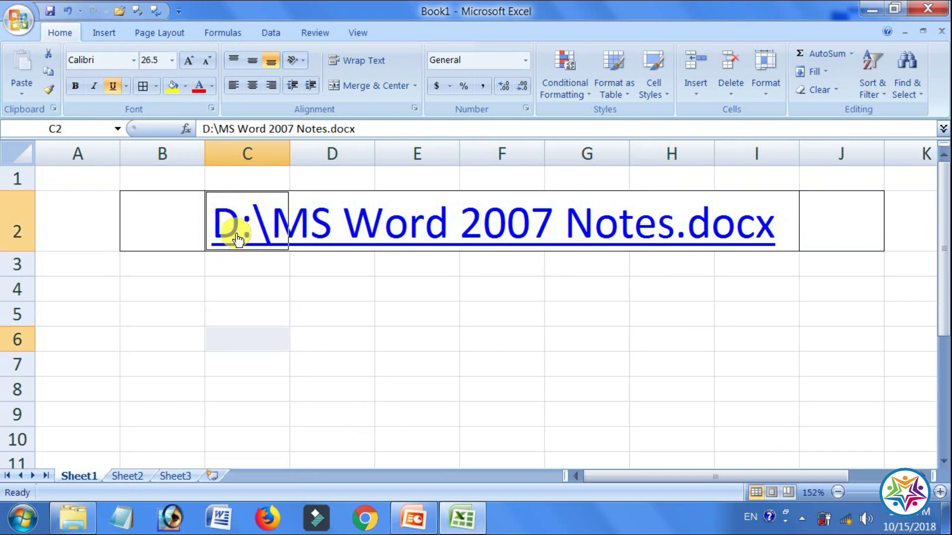
left_click(267, 245)
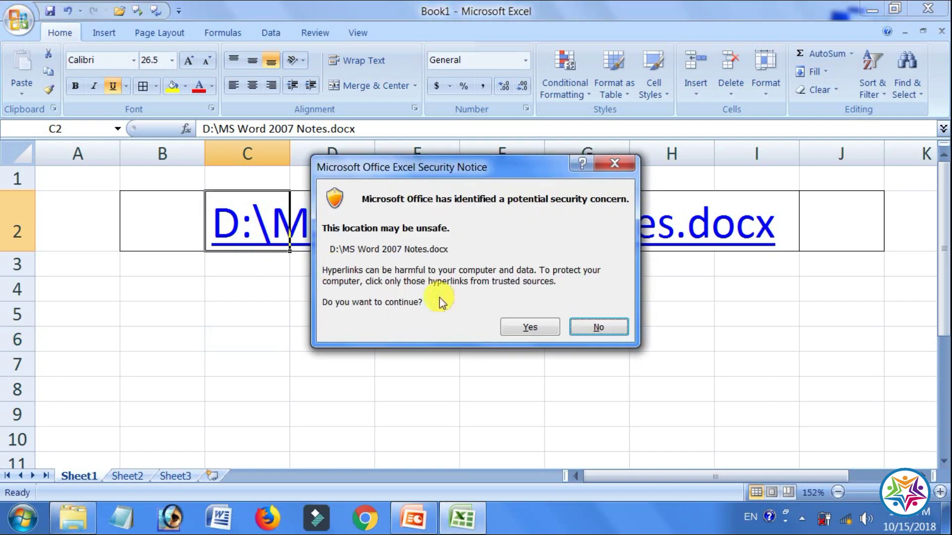
left_click(595, 327)
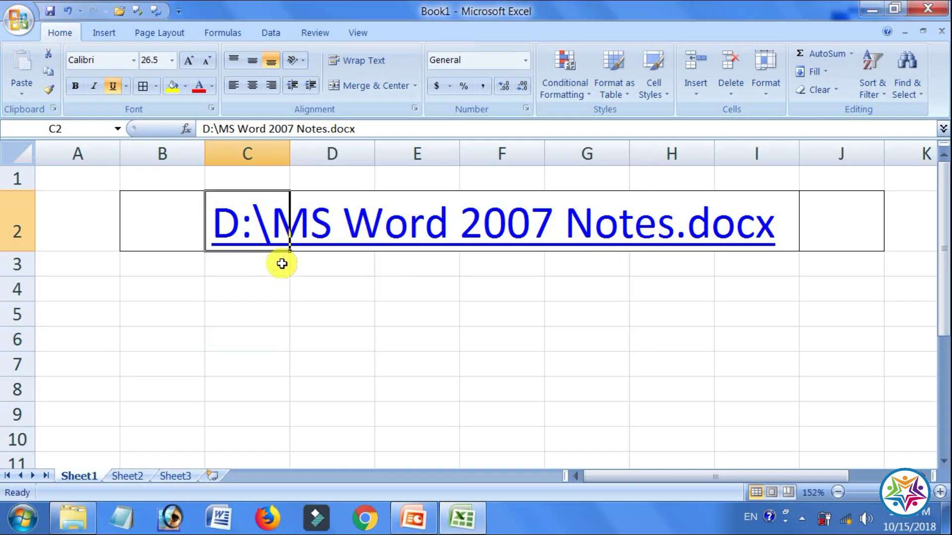
left_click(248, 251)
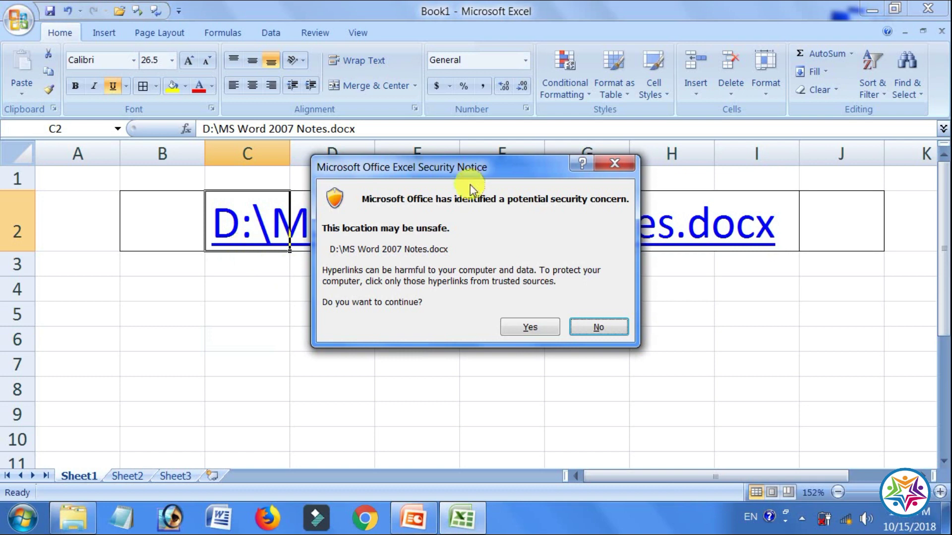
left_click(599, 328)
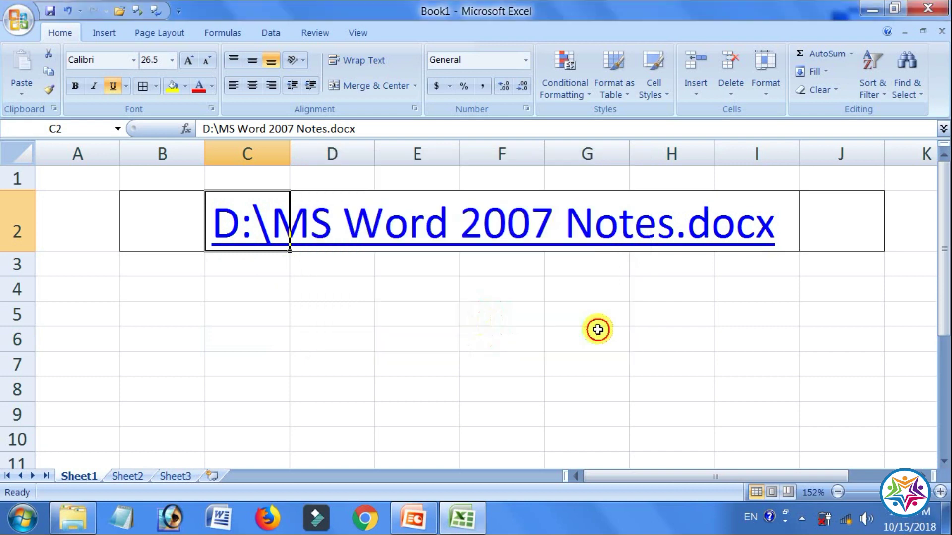
left_click(258, 247)
left_click(599, 327)
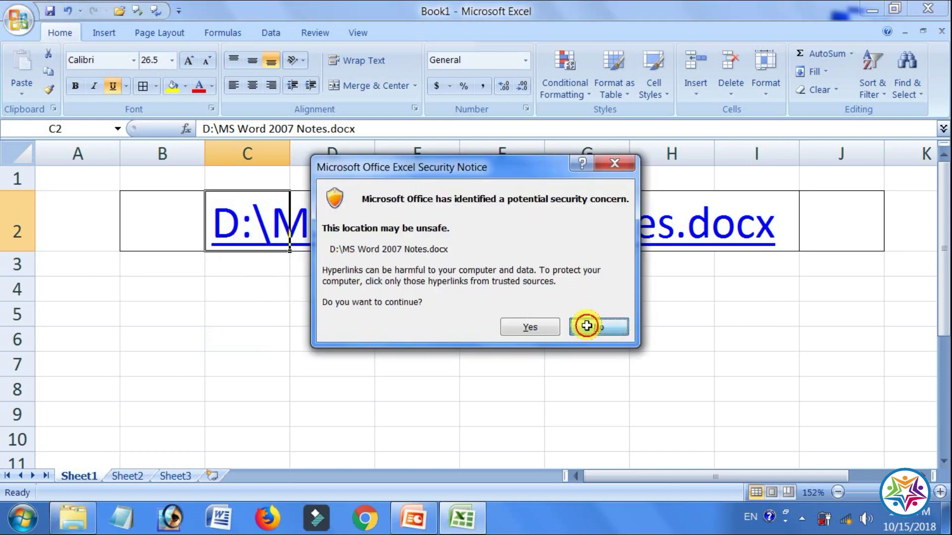
left_click(259, 247)
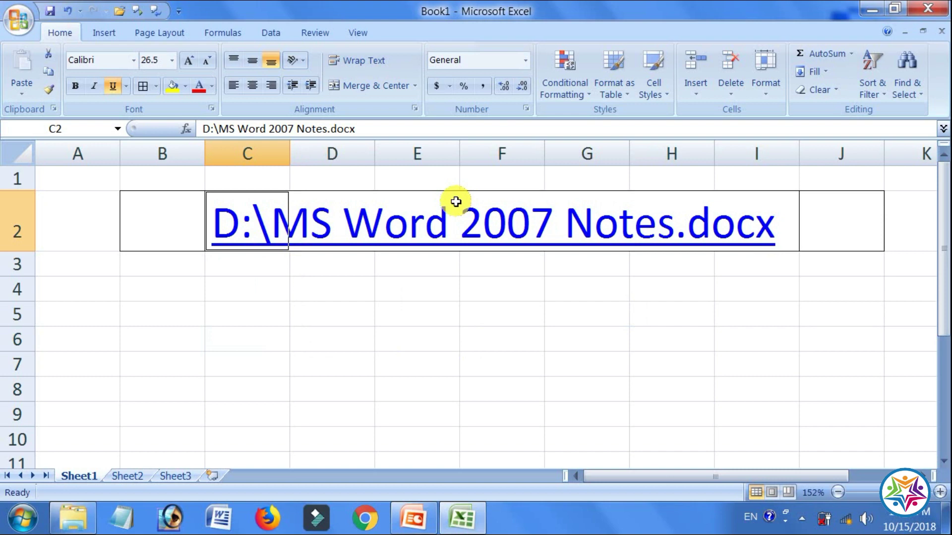
Step: Close Excel without saving the changes to Book1
left_click(928, 13)
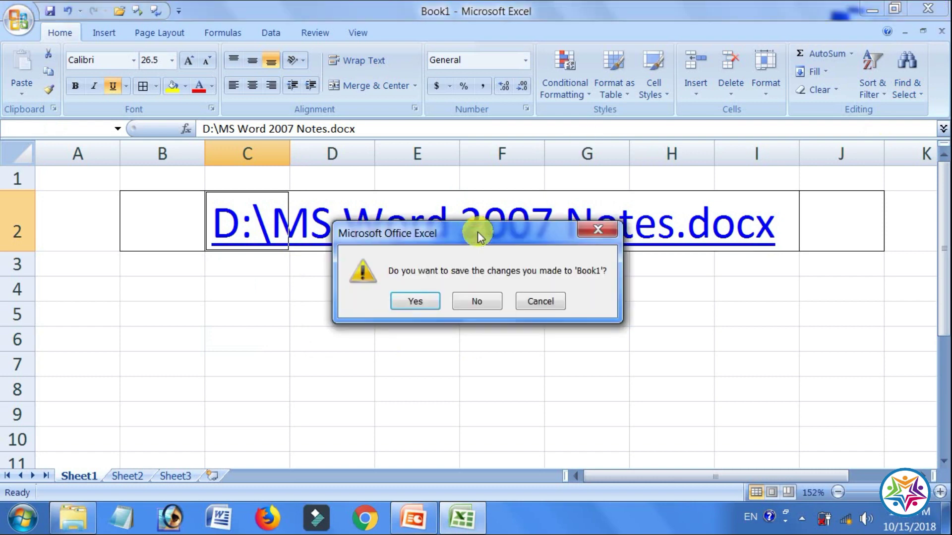
left_click(483, 302)
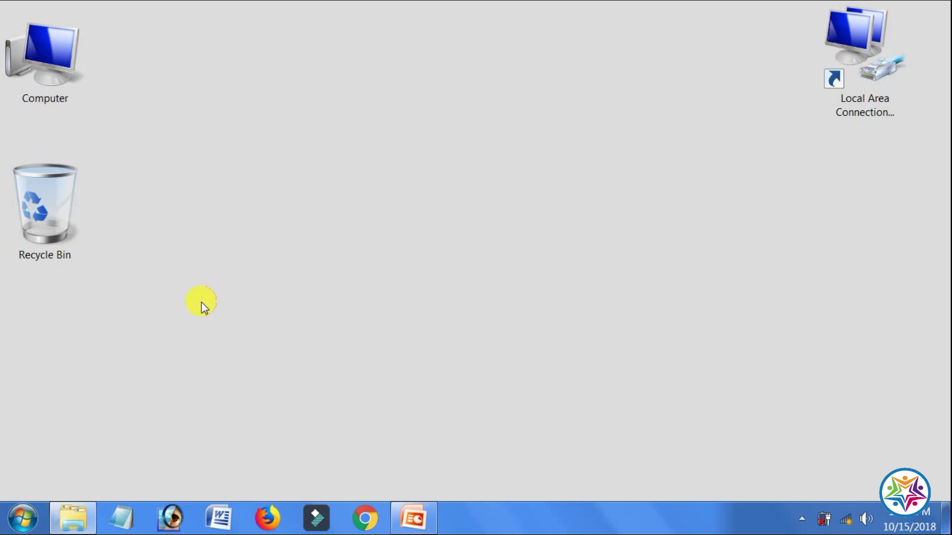
Step: Launch Microsoft Office PowerPoint 2007 from the Start menu
left_click(20, 517)
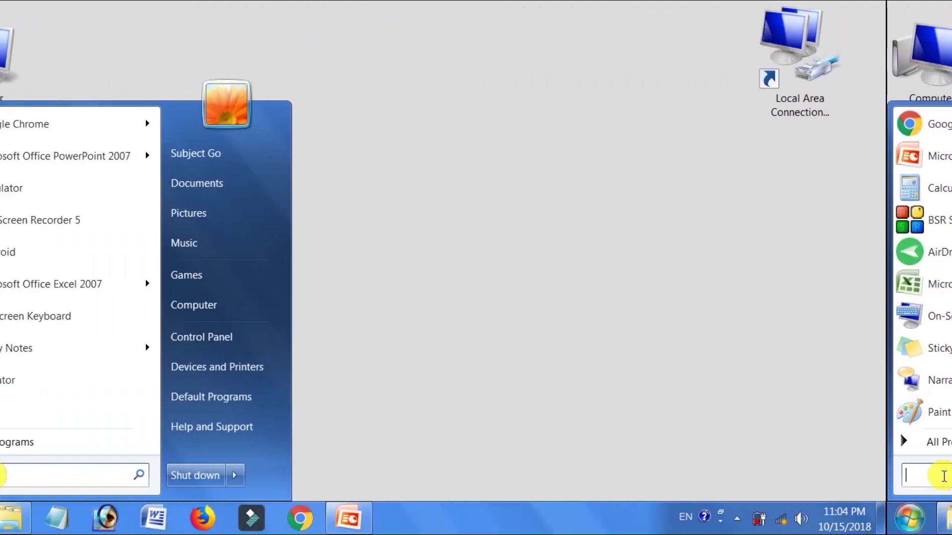
left_click(103, 166)
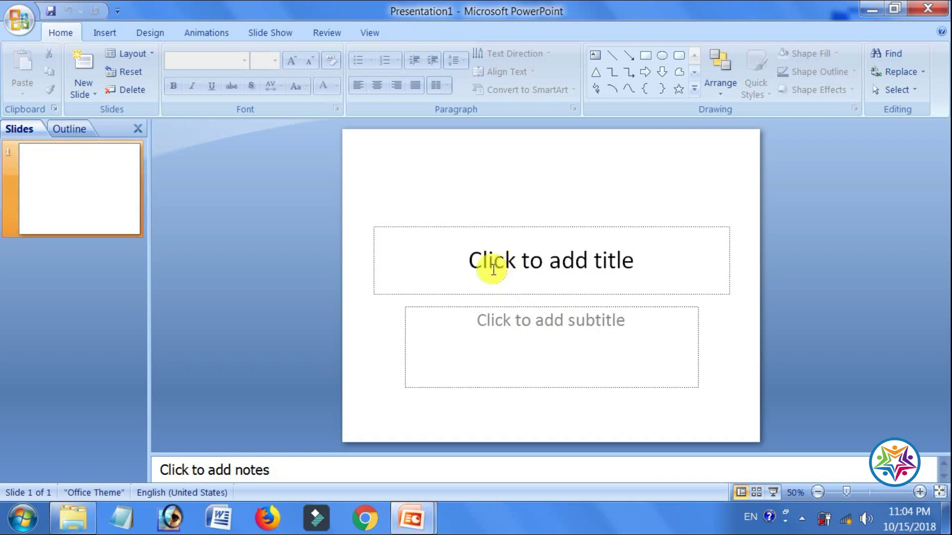
Step: Open the Insert Hyperlink dialog for the title placeholder of the first slide
left_click(513, 259)
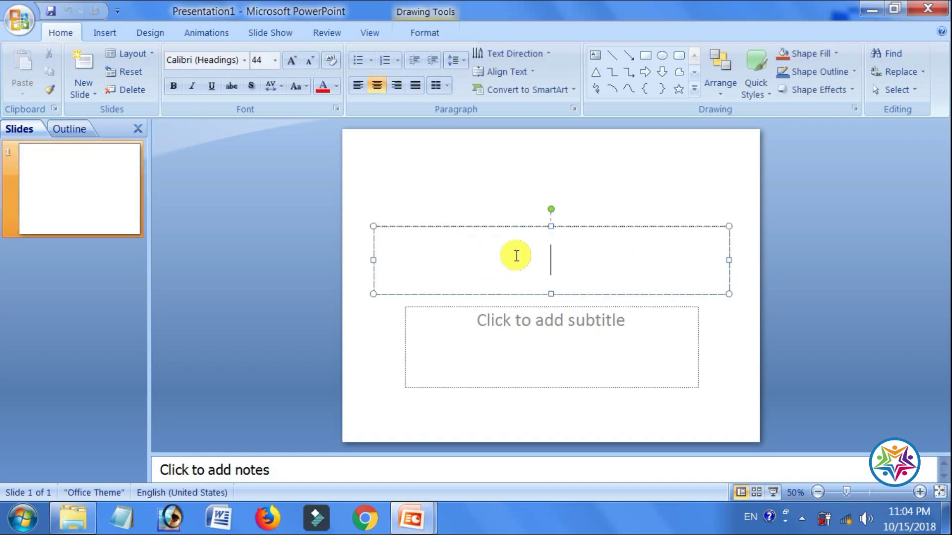
left_click(104, 33)
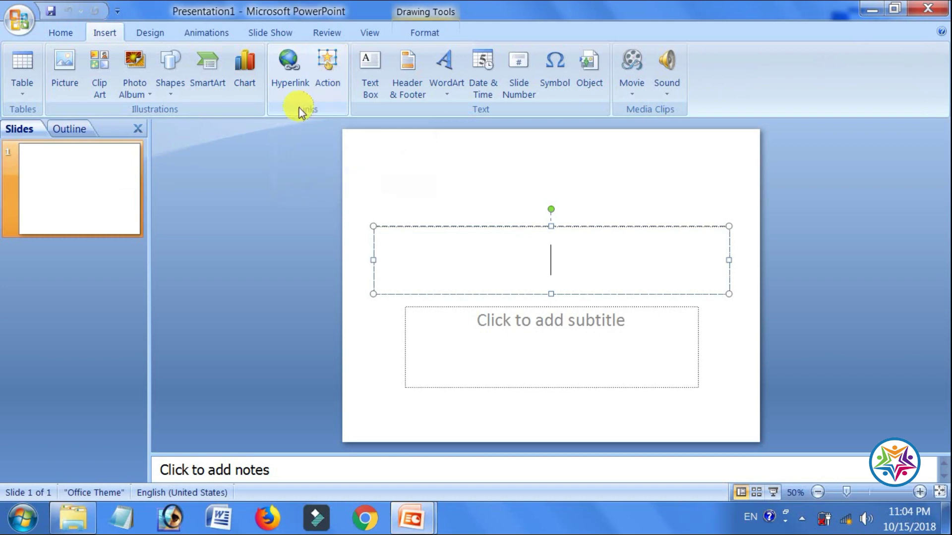
left_click(287, 73)
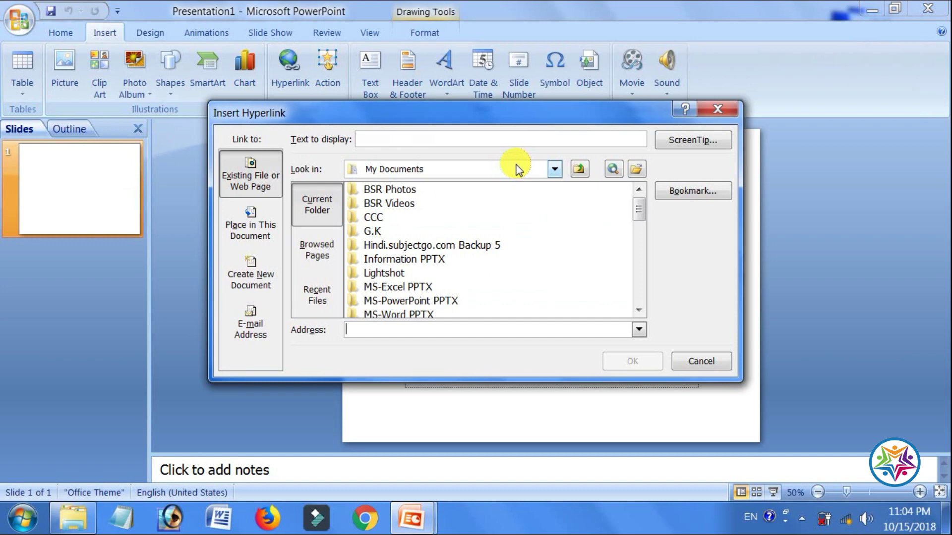
Step: Choose codecany on Local Disk (D:) as the hyperlink target
left_click(483, 175)
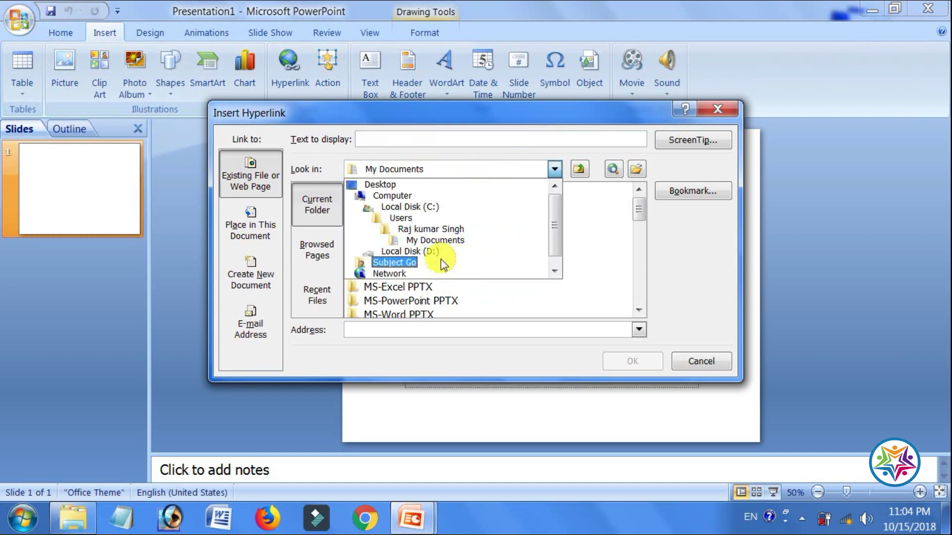
left_click(401, 251)
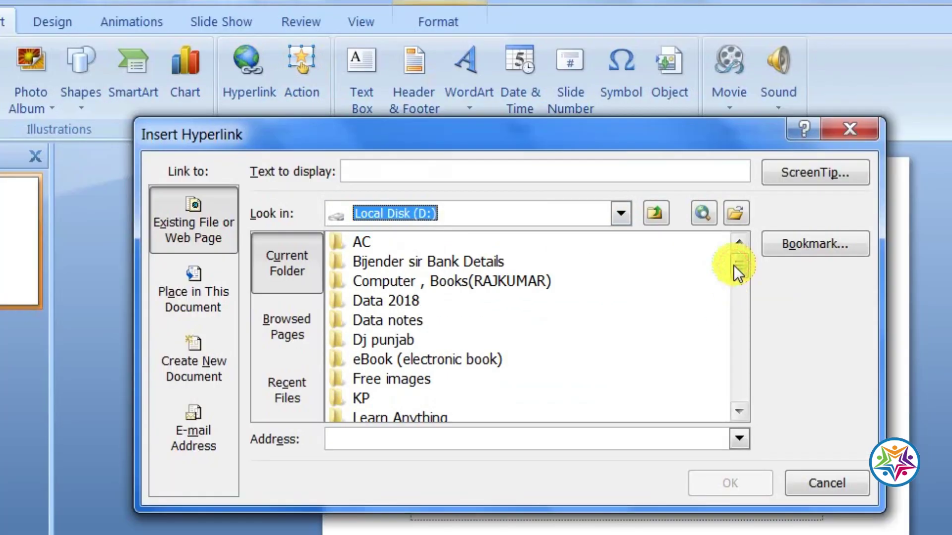
left_click_drag(733, 265, 716, 323)
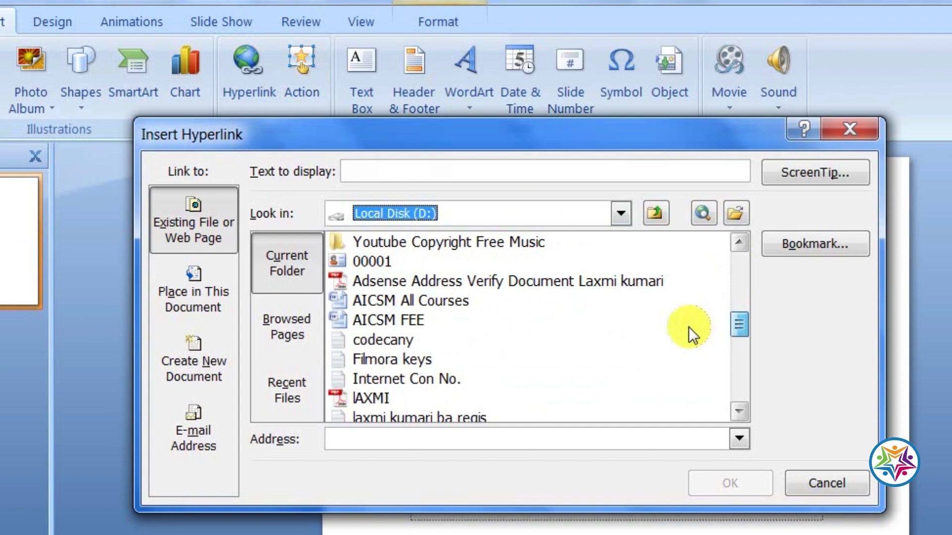
left_click(380, 341)
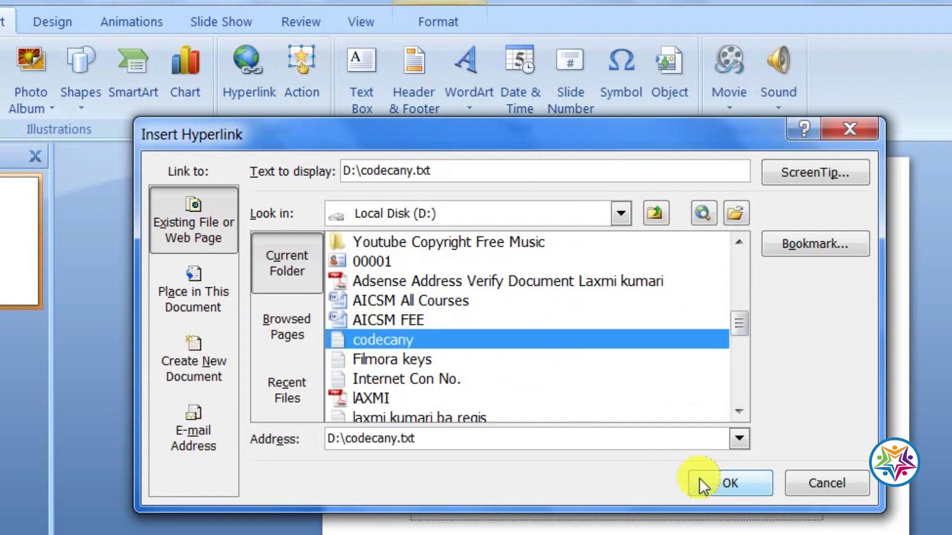
Step: Set the link's display text to 'Notes' and confirm the hyperlink
left_click_drag(471, 170, 316, 174)
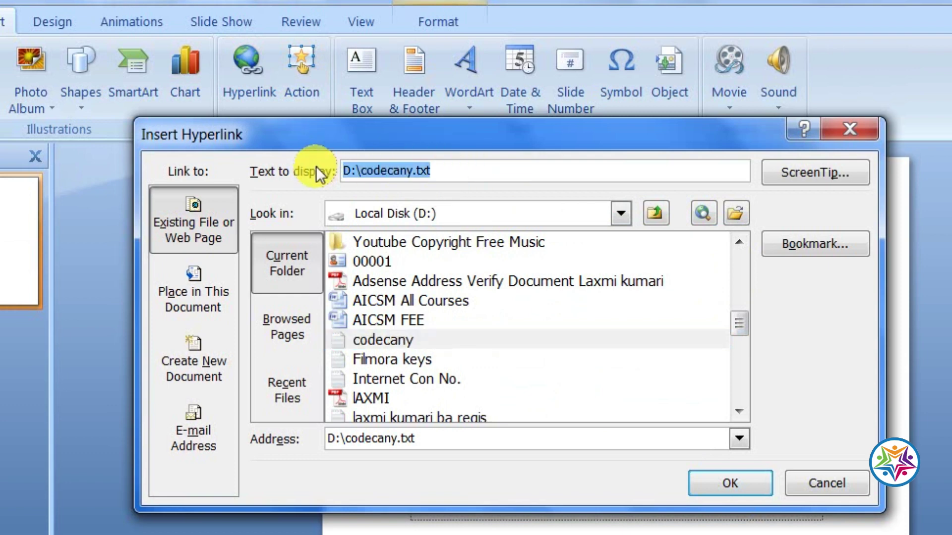
type("Notes")
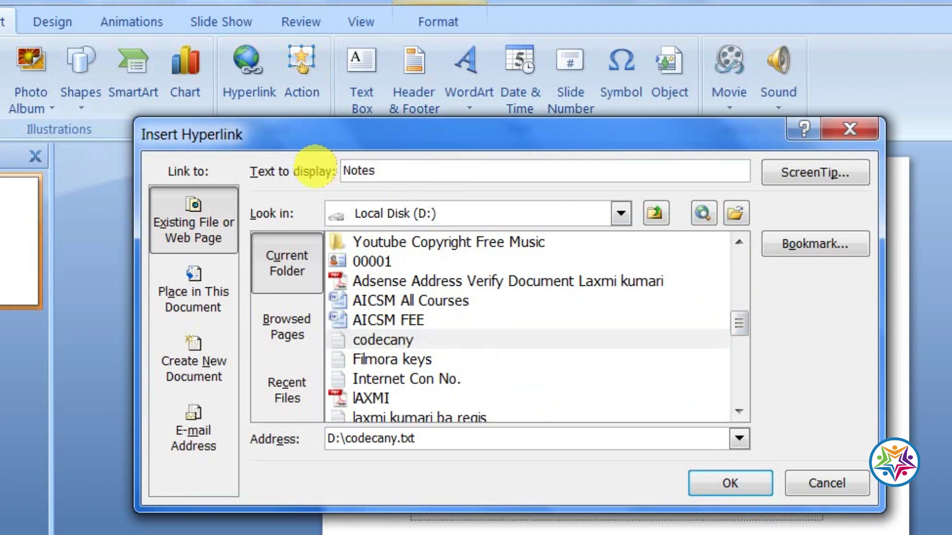
left_click(754, 485)
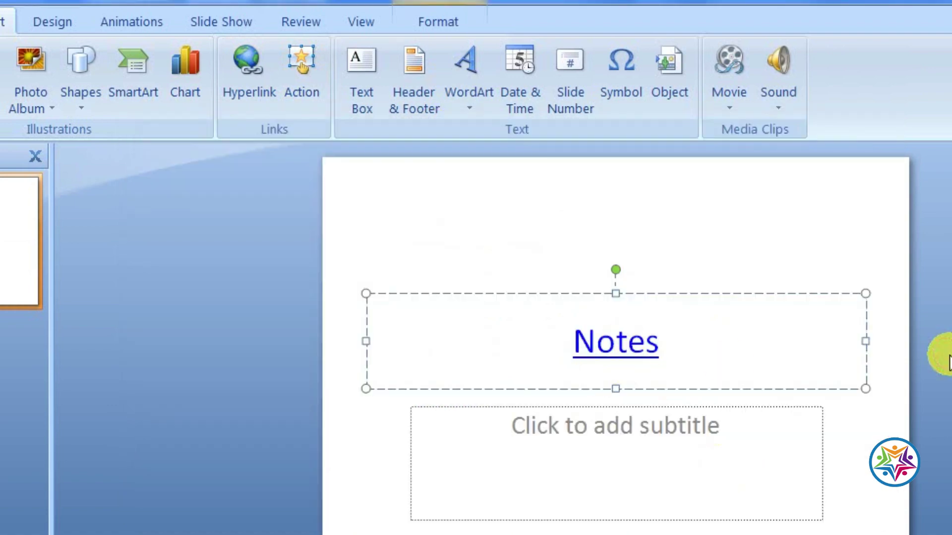
left_click(935, 362)
left_click(547, 262)
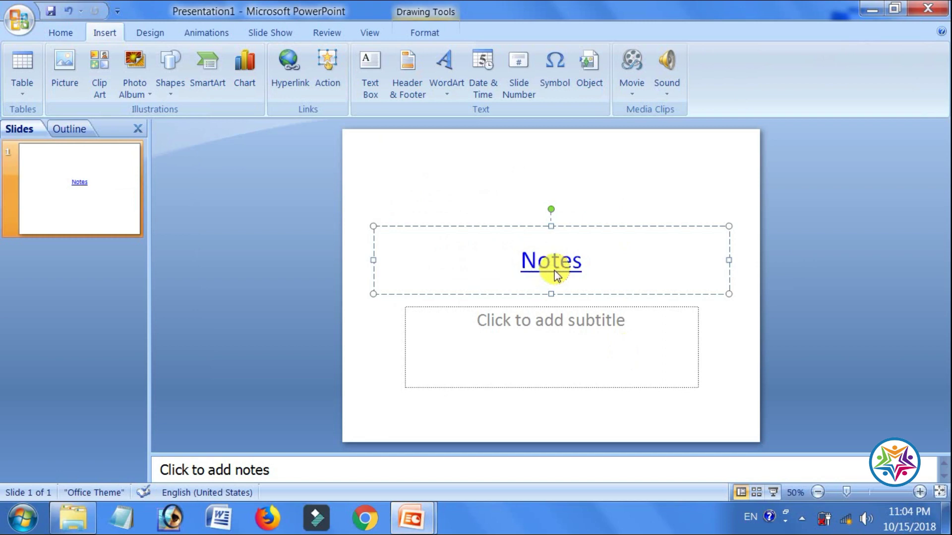
left_click(543, 264)
left_click_drag(521, 262, 589, 262)
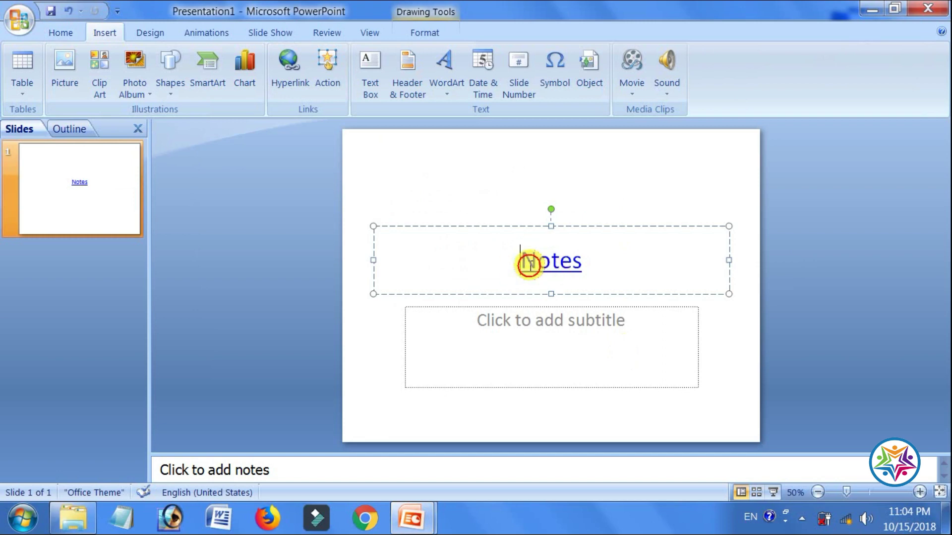
left_click(555, 261)
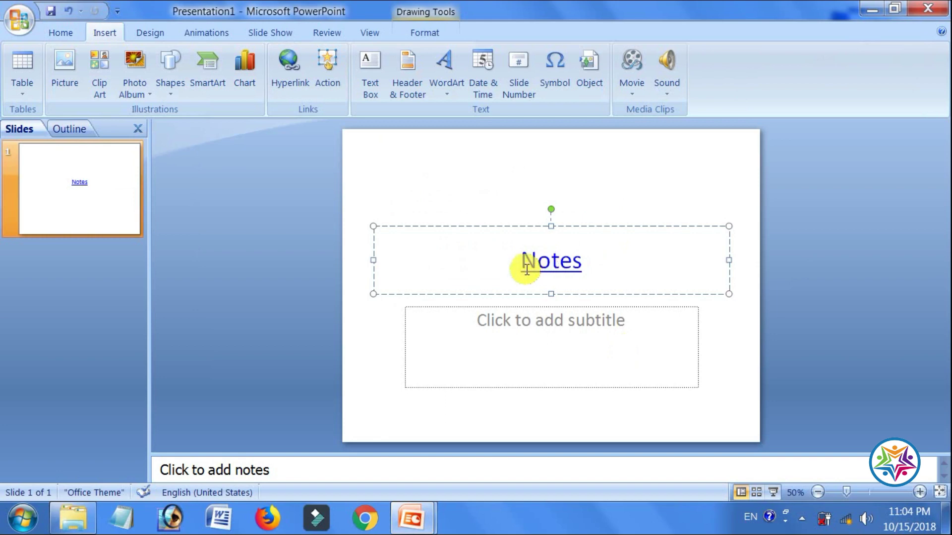
left_click_drag(520, 261, 600, 263)
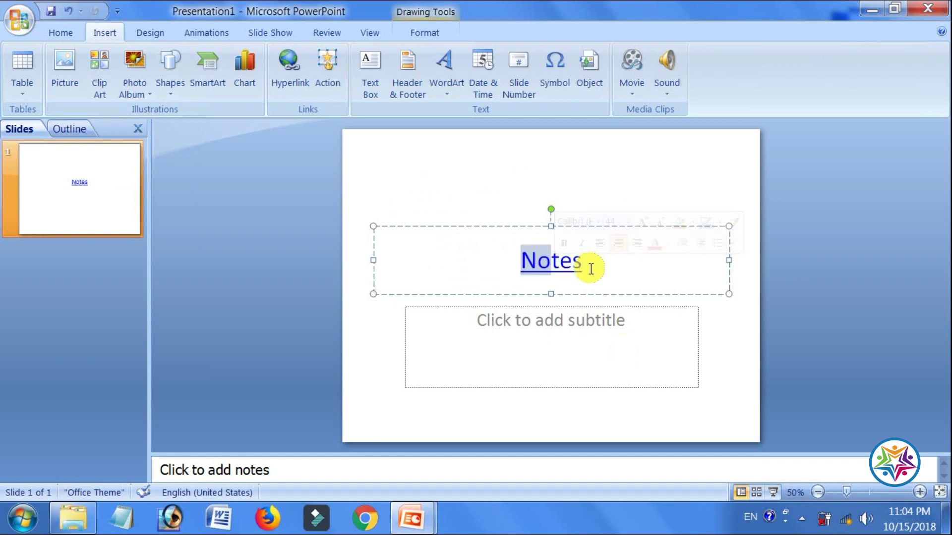
left_click(590, 267)
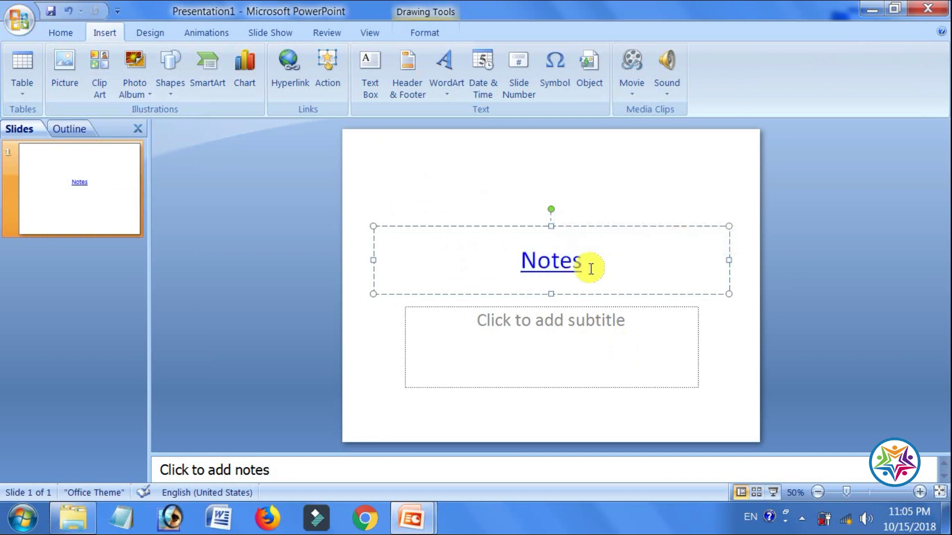
left_click_drag(591, 269, 522, 261)
left_click(498, 183)
left_click(552, 263)
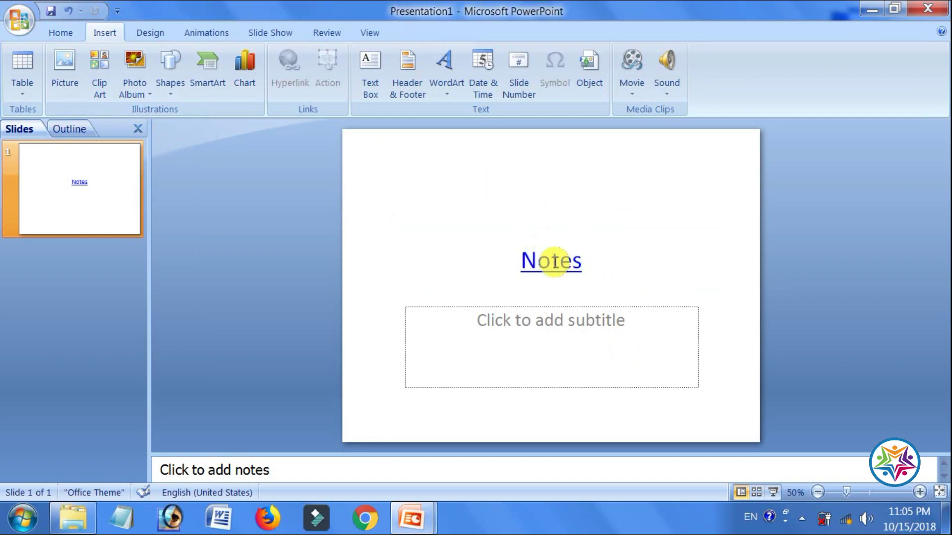
left_click(420, 155)
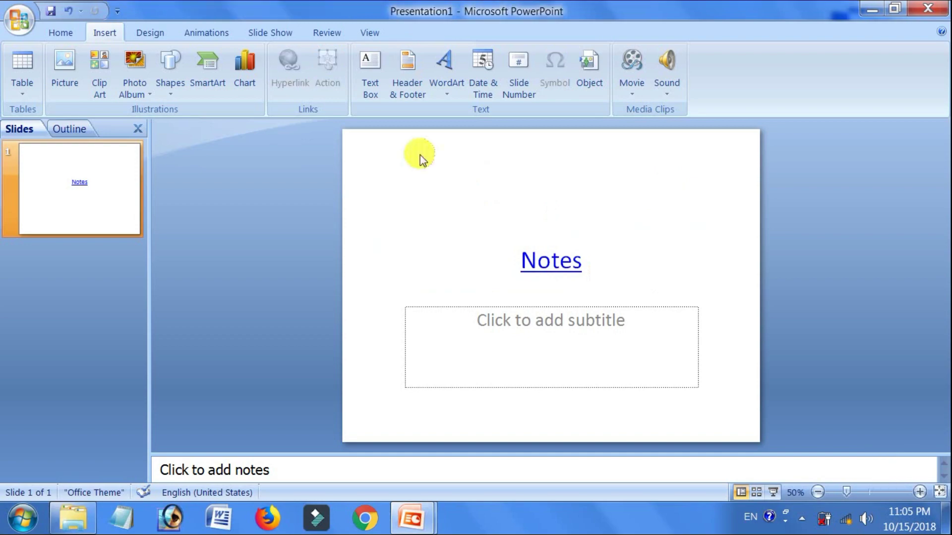